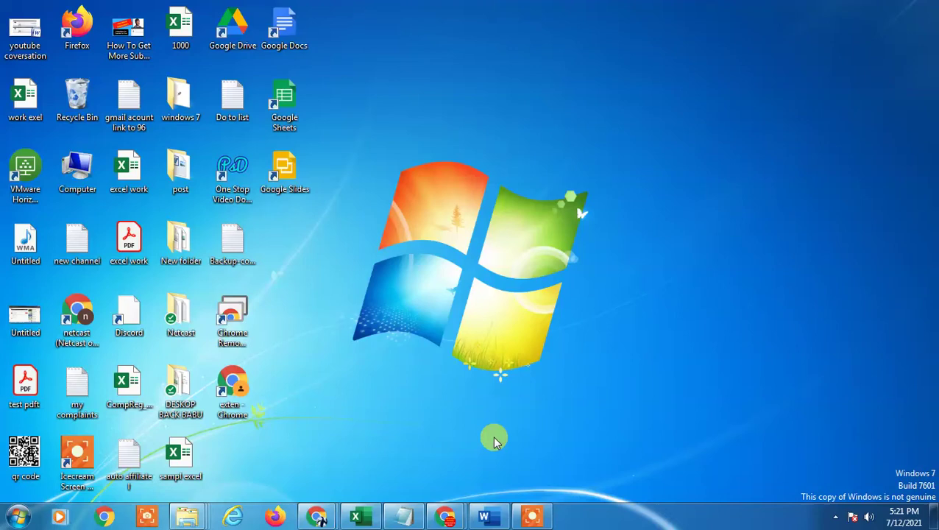
Refresh the Windows desktop several times from its context menu
right_click(392, 37)
left_click(445, 78)
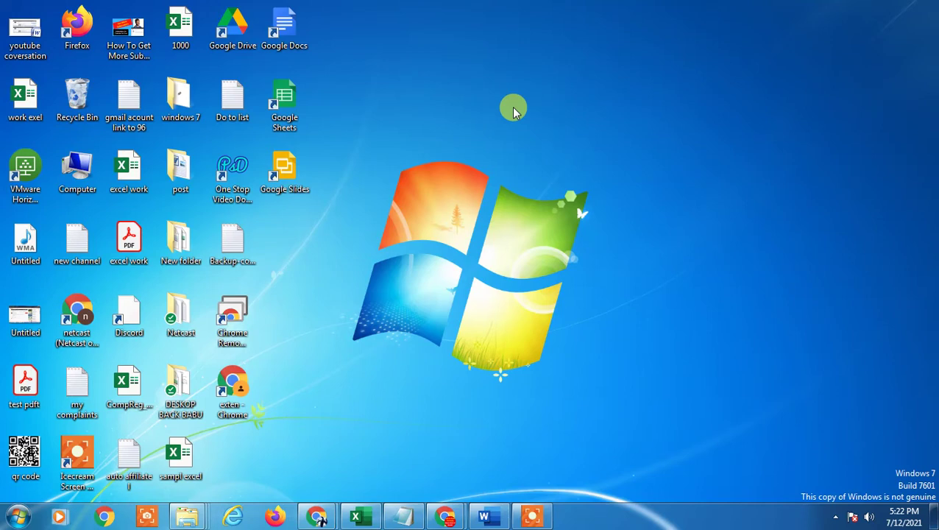
right_click(481, 46)
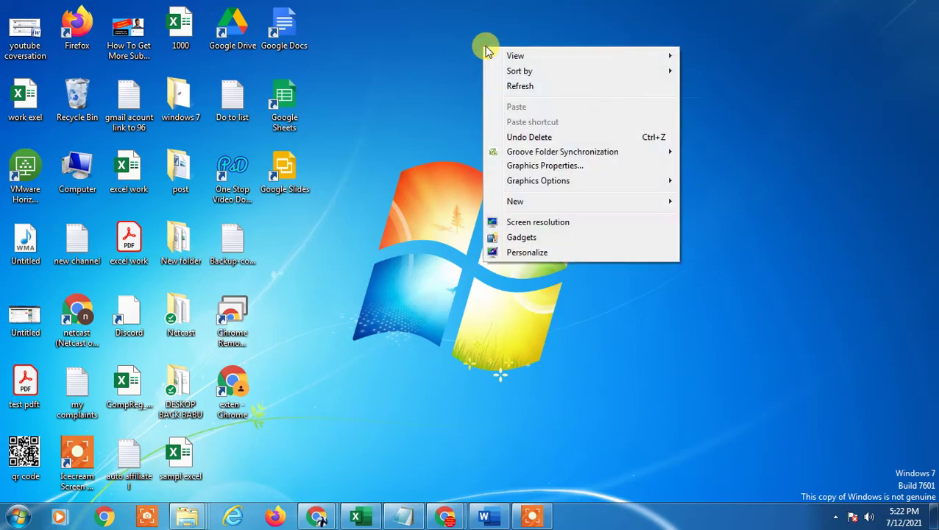
left_click(567, 86)
right_click(420, 38)
left_click(499, 83)
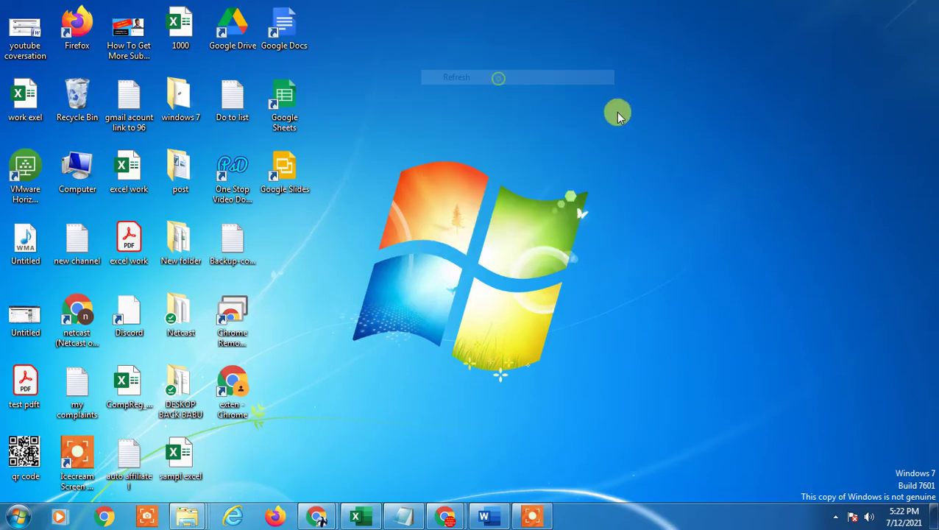
Empty the Recycle Bin, confirming permanent deletion of its two items
right_click(67, 87)
left_click(130, 107)
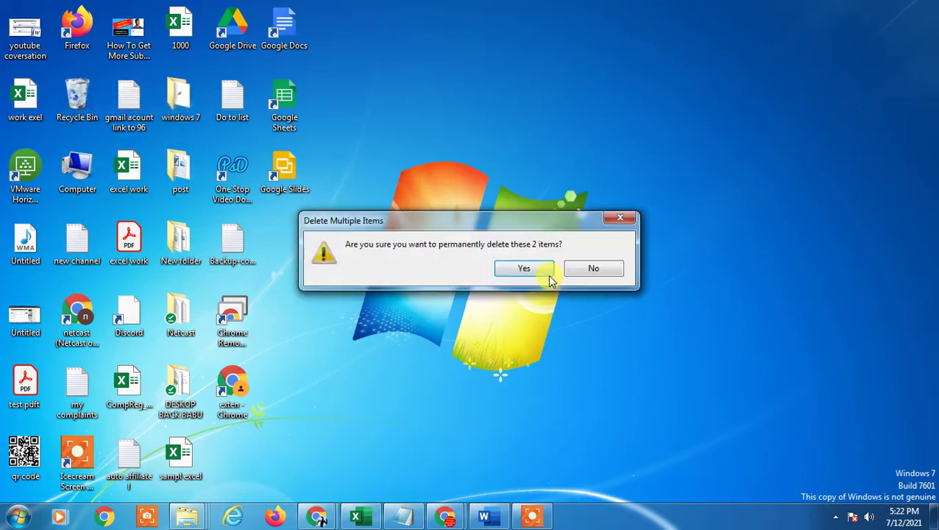
left_click(538, 268)
Bring the Gmail inbox window to the front and close the Quick settings panel
mouse_move(445, 515)
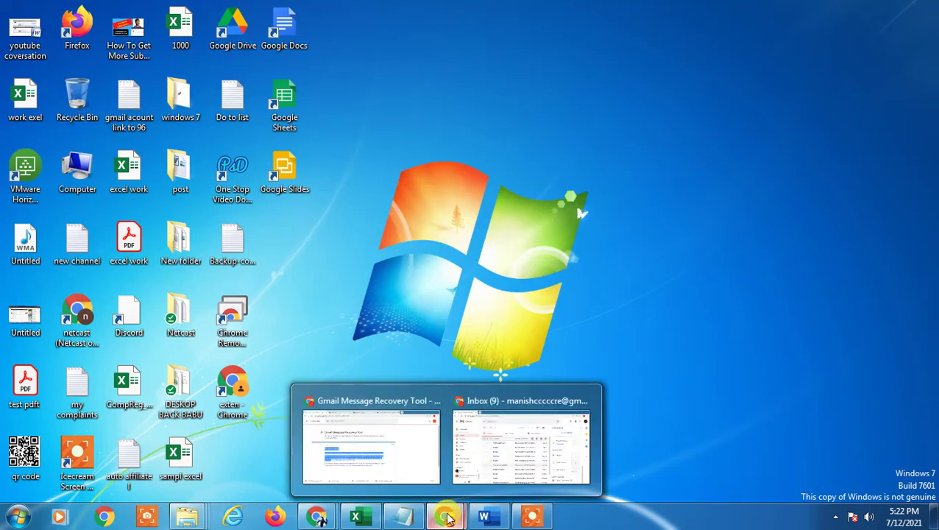
left_click(473, 468)
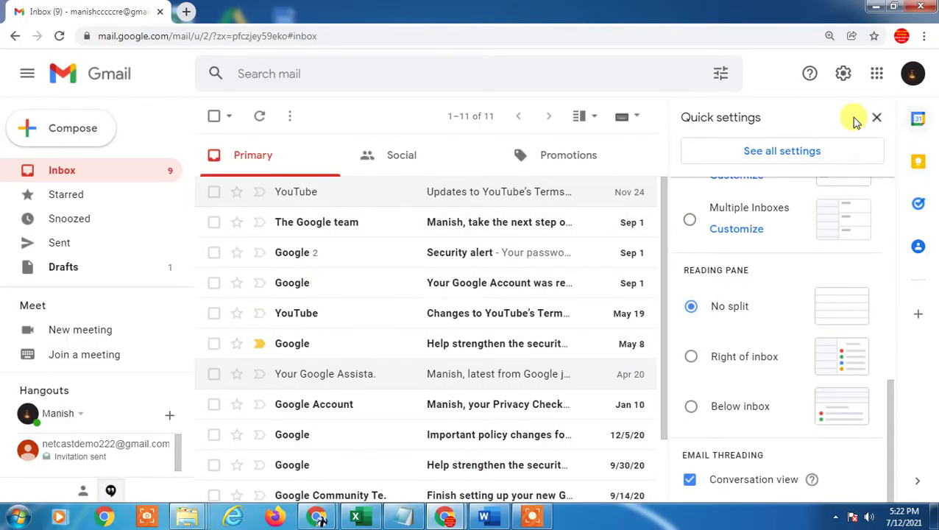
left_click(875, 121)
Expand the sidebar with More to reveal the full list of labels
scroll(147, 174, "down", 3)
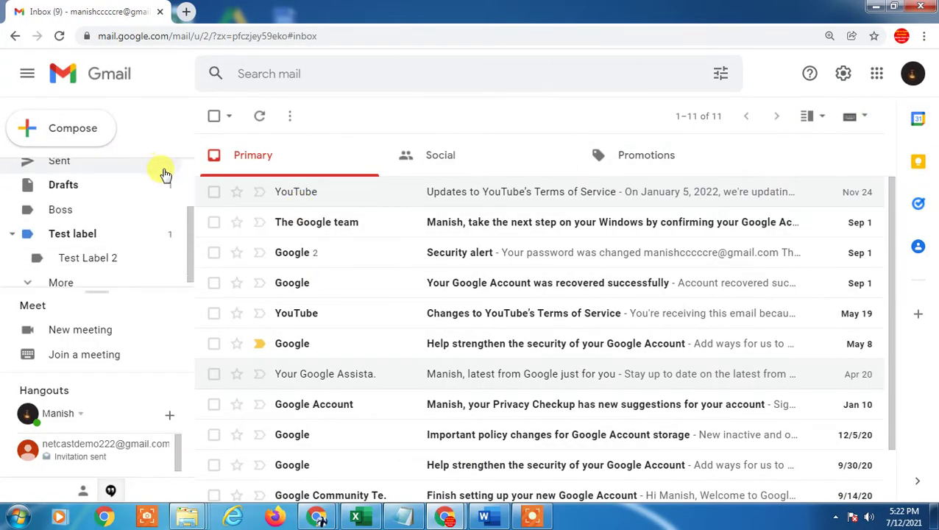
left_click(71, 275)
scroll(140, 221, "down", 2)
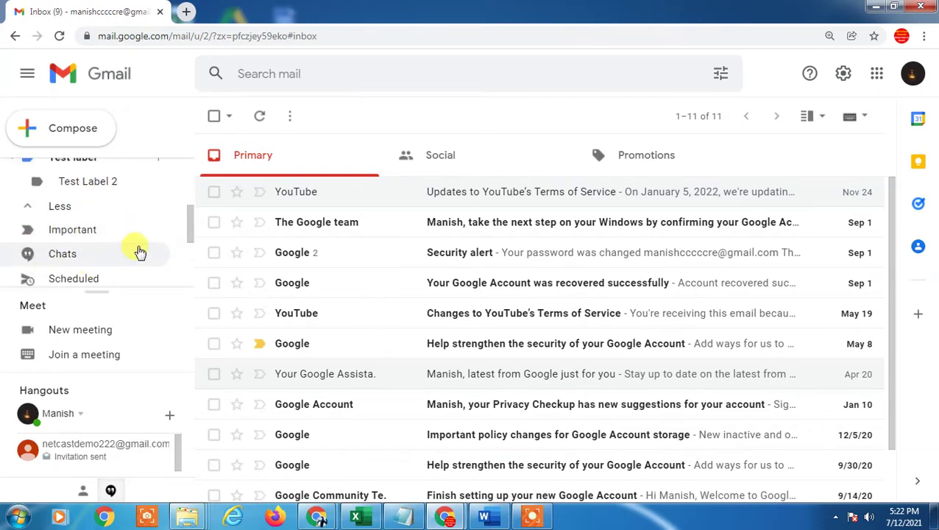
scroll(132, 259, "down", 1)
scroll(96, 263, "down", 1)
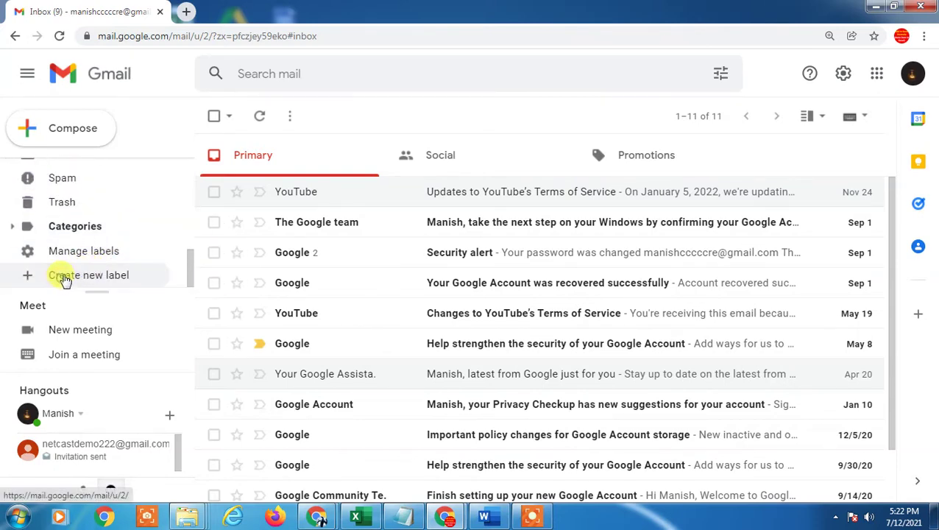
Create the label 'test label for organize', fixing the spelling of 'organize', and open its page
left_click(64, 279)
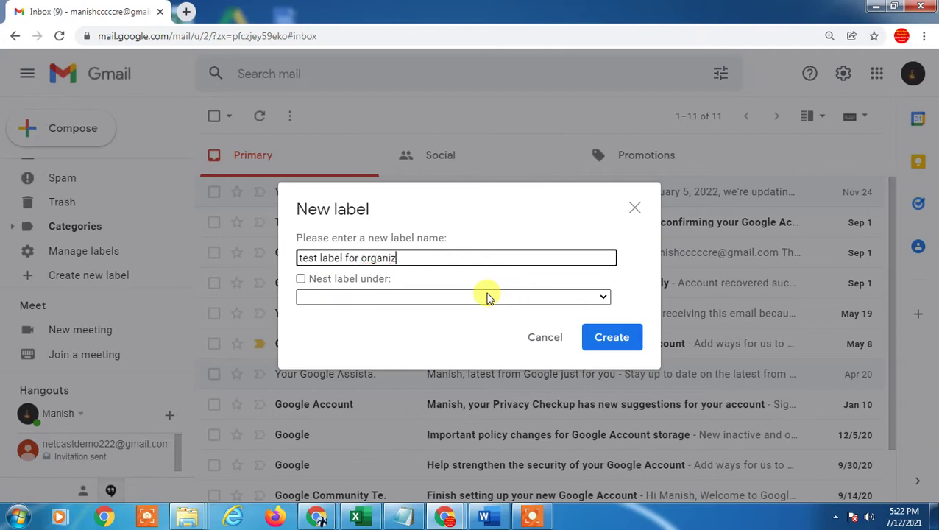
left_click(299, 257)
right_click(379, 257)
left_click(405, 268)
left_click_drag(419, 257, 310, 253)
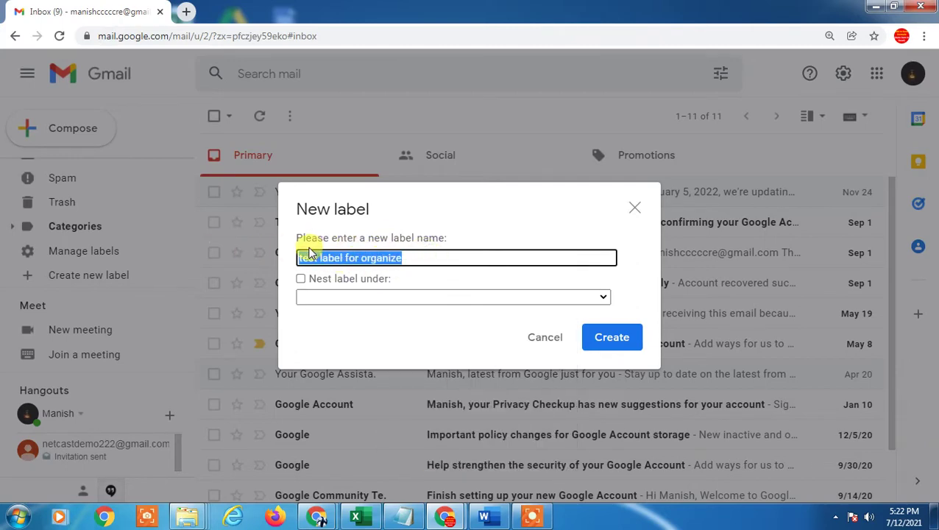
left_click(627, 332)
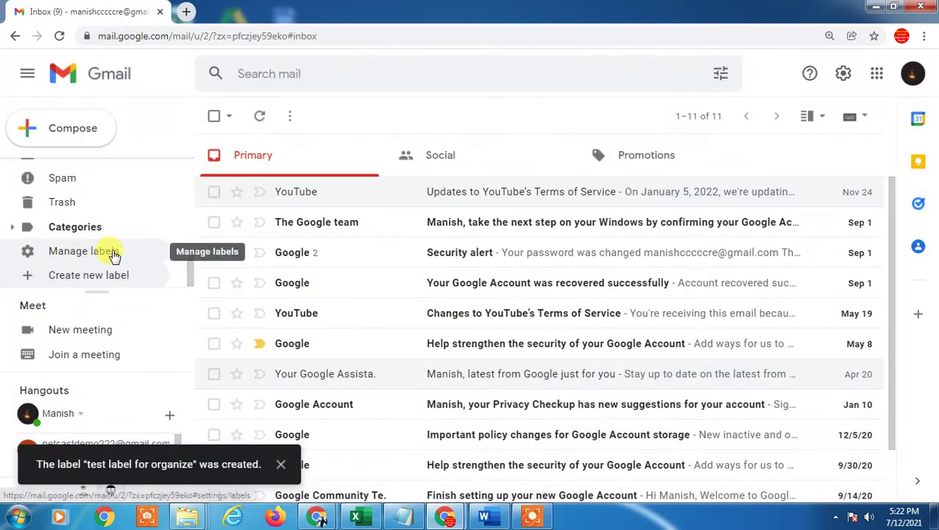
scroll(110, 220, "up", 3)
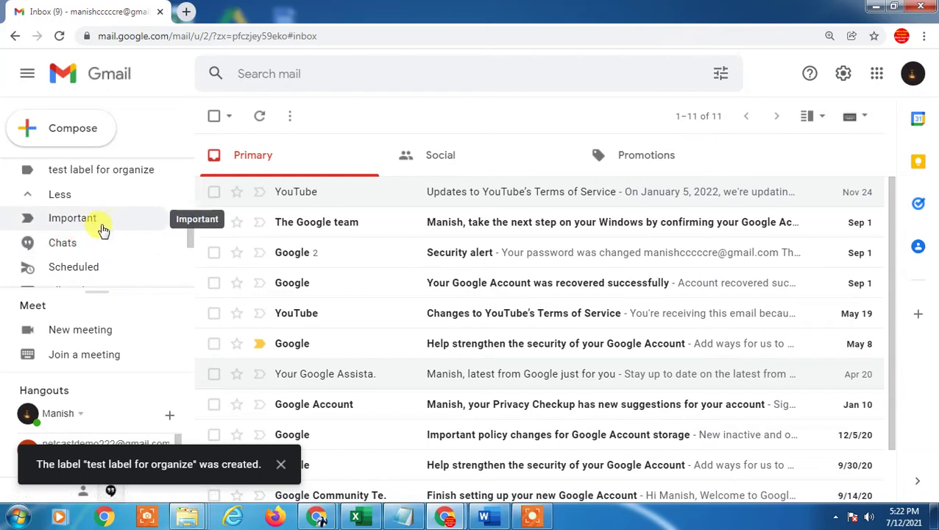
left_click(62, 172)
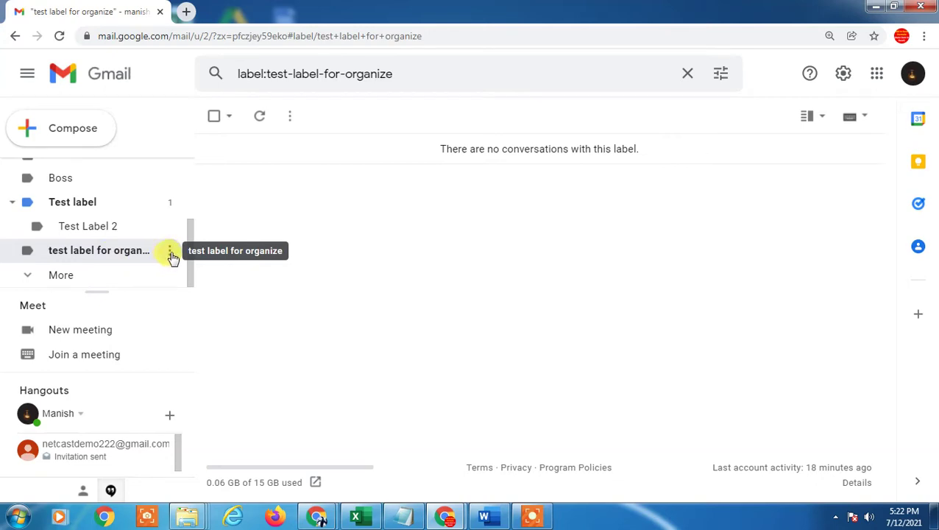
Change the colour of the 'test label for organize' label to red
left_click(170, 253)
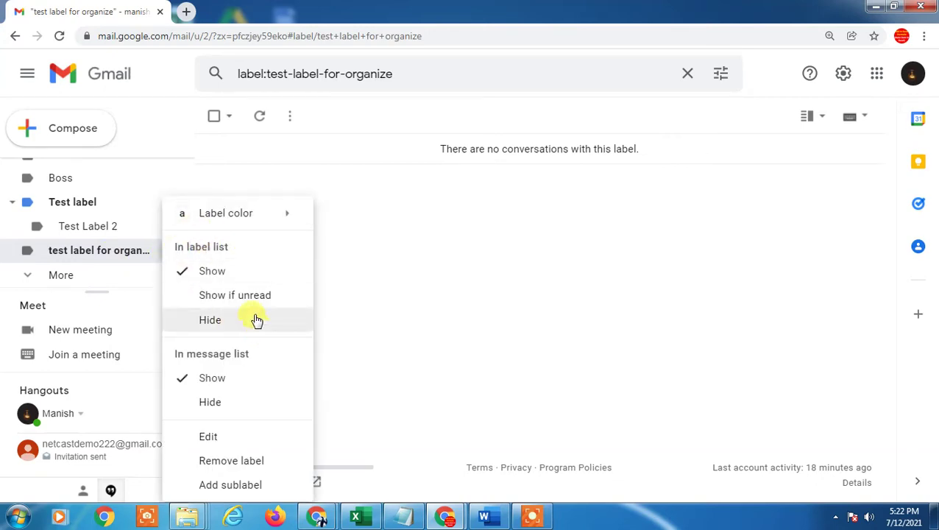
mouse_move(248, 221)
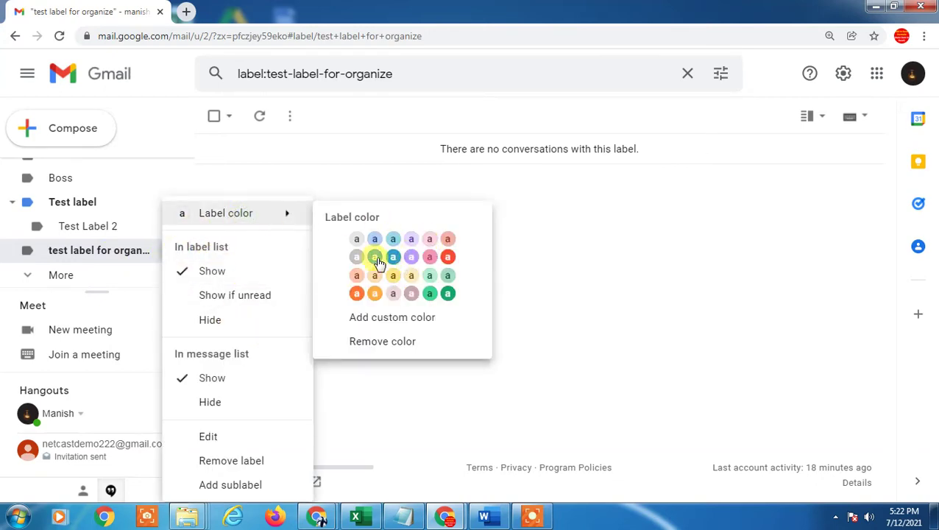
left_click(393, 259)
left_click(170, 253)
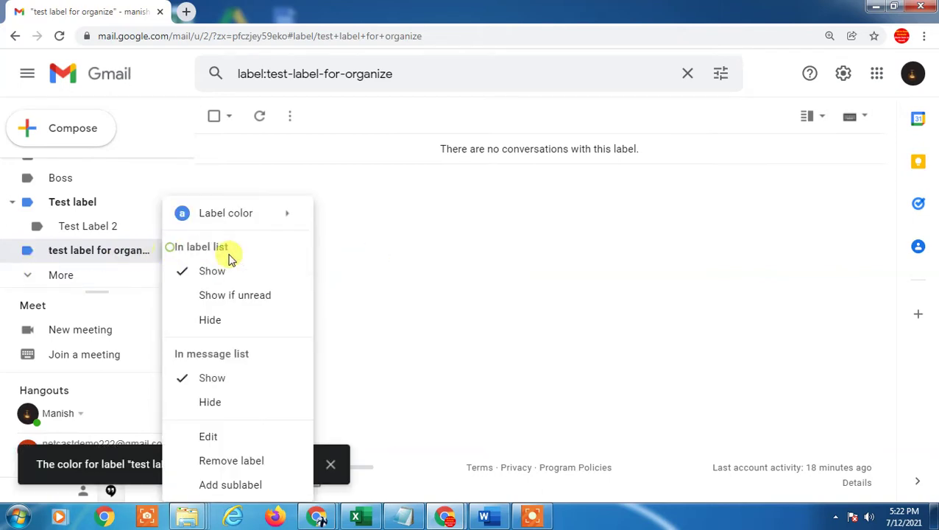
mouse_move(254, 215)
left_click(448, 257)
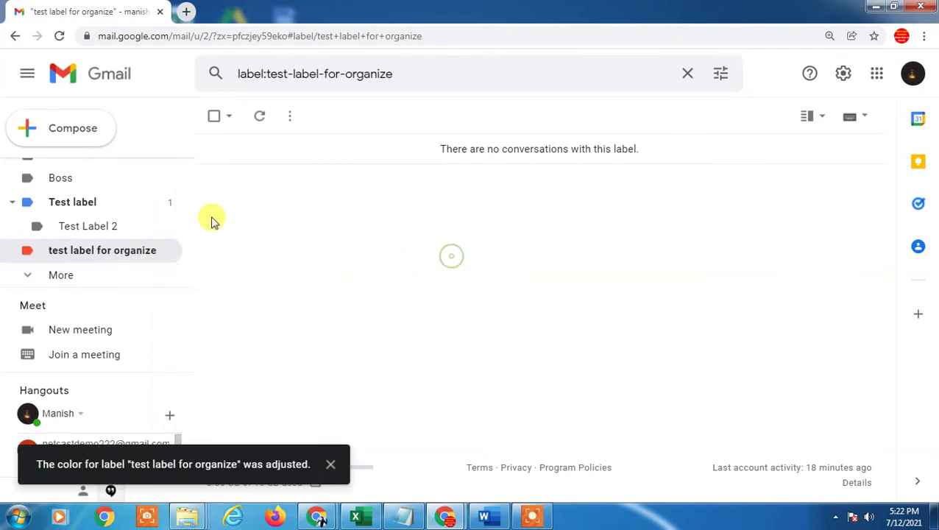
left_click(172, 252)
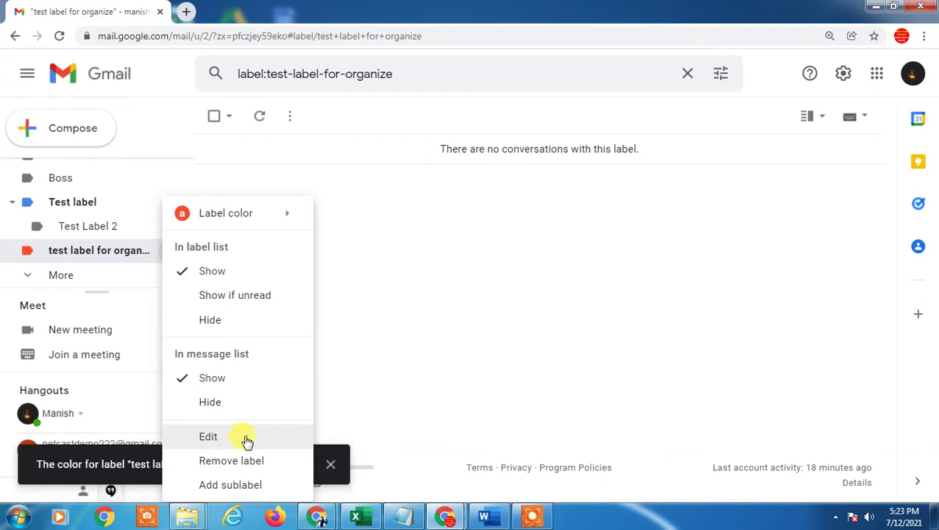
Create 'sub label' nested under 'test label for organize' and toggle the parent's expansion
left_click(231, 484)
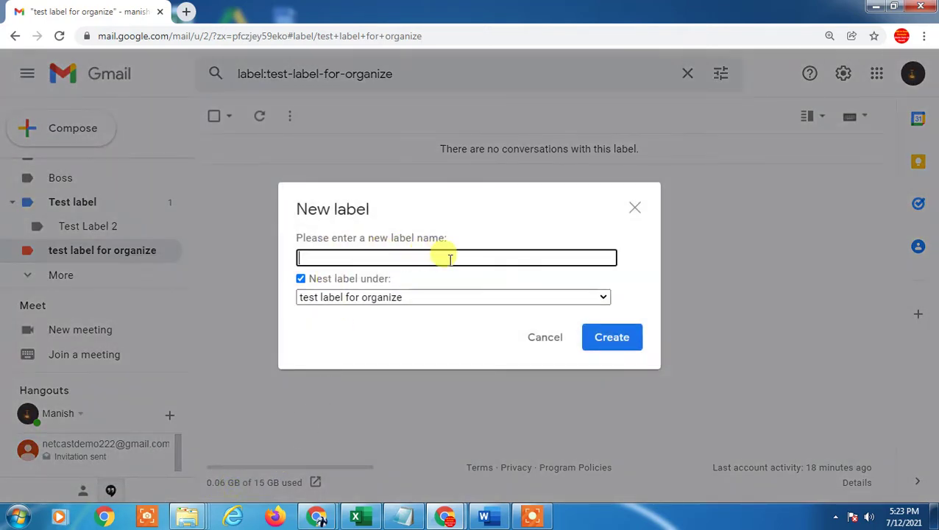
left_click(612, 337)
left_click(12, 252)
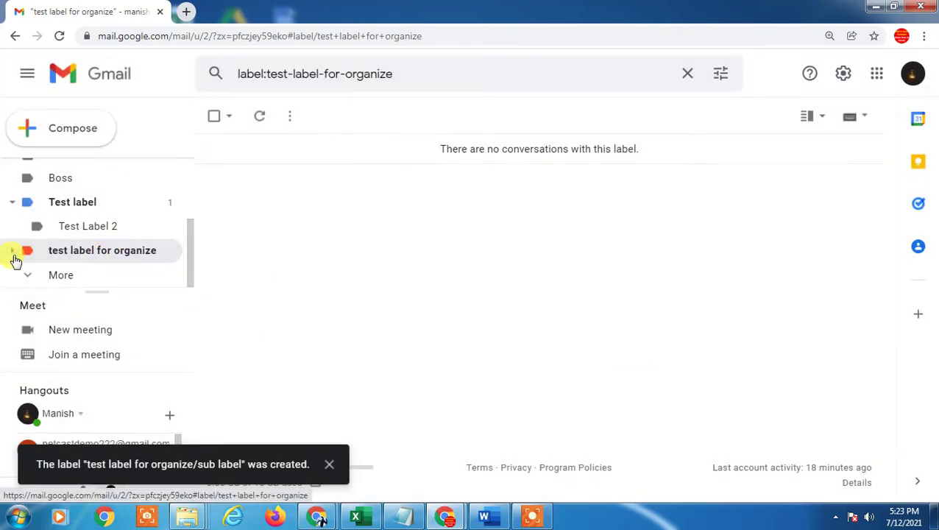
left_click(12, 252)
left_click(12, 254)
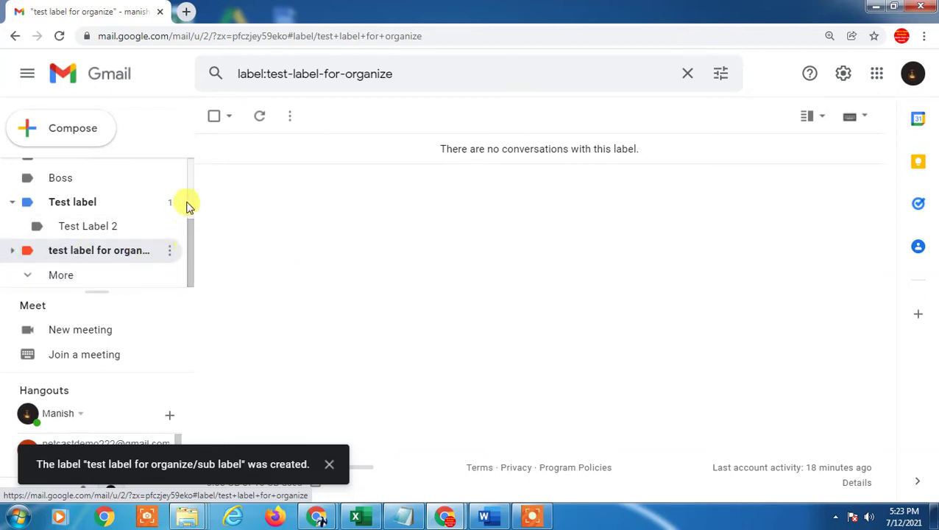
Expand the parent label, open 'sub label', then return to 'test label for organize'
left_click_drag(195, 216, 176, 449)
left_click(12, 254)
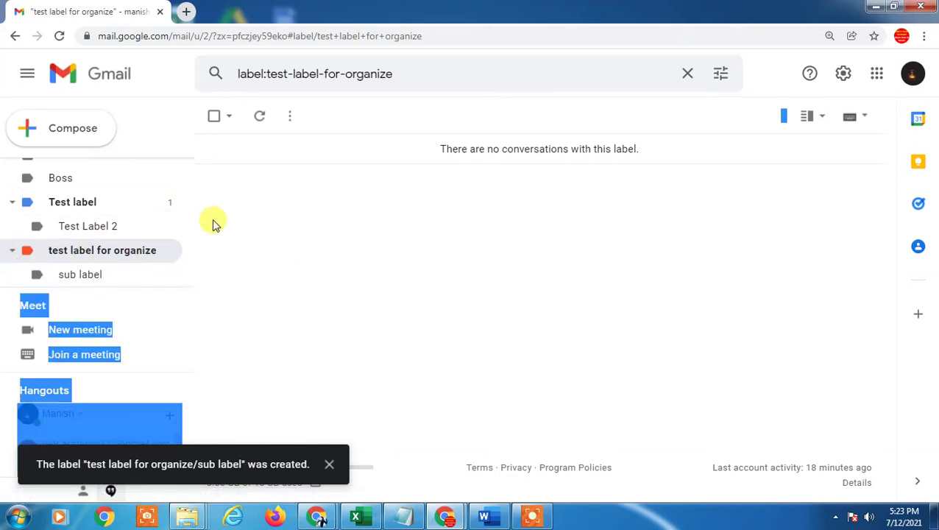
scroll(189, 227, "down", 1)
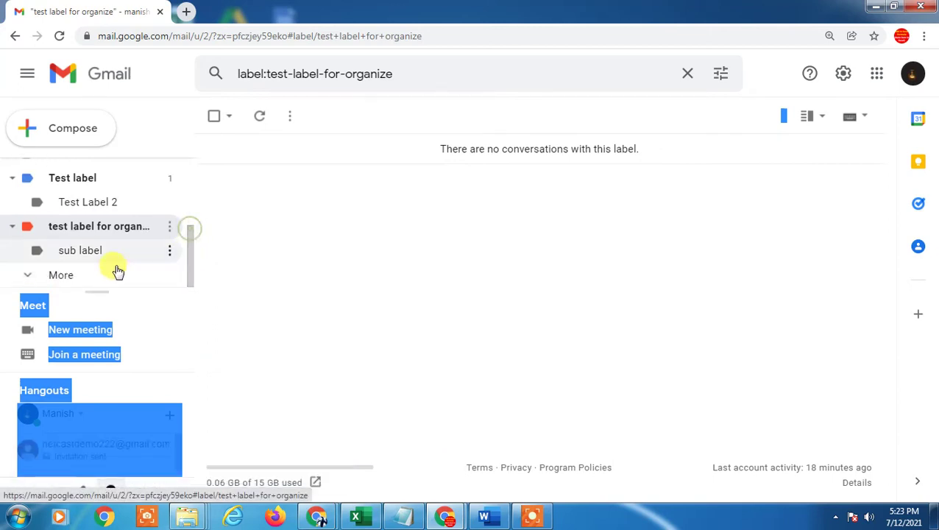
left_click(81, 250)
left_click(84, 226)
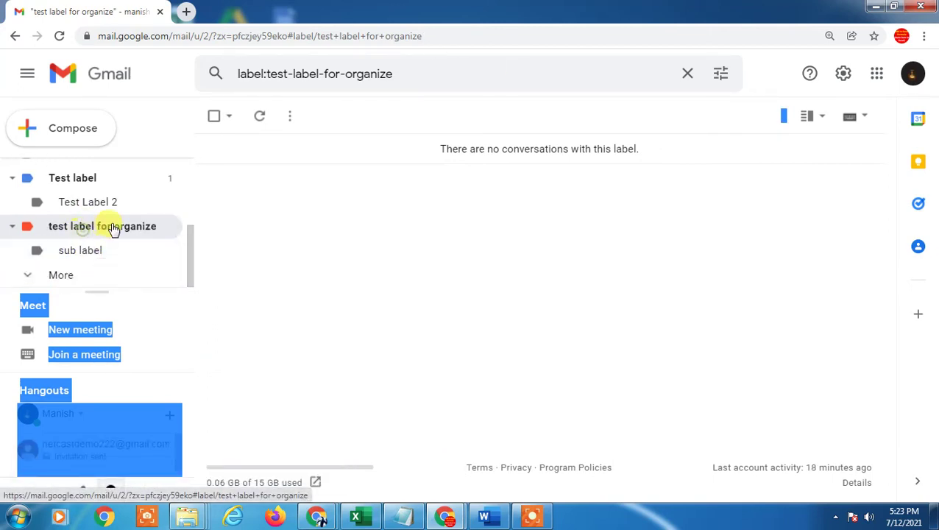
scroll(110, 225, "up", 3)
Open the 'Your Google Account was recovered successfully' email to mark it read, then return to the inbox
left_click(63, 171)
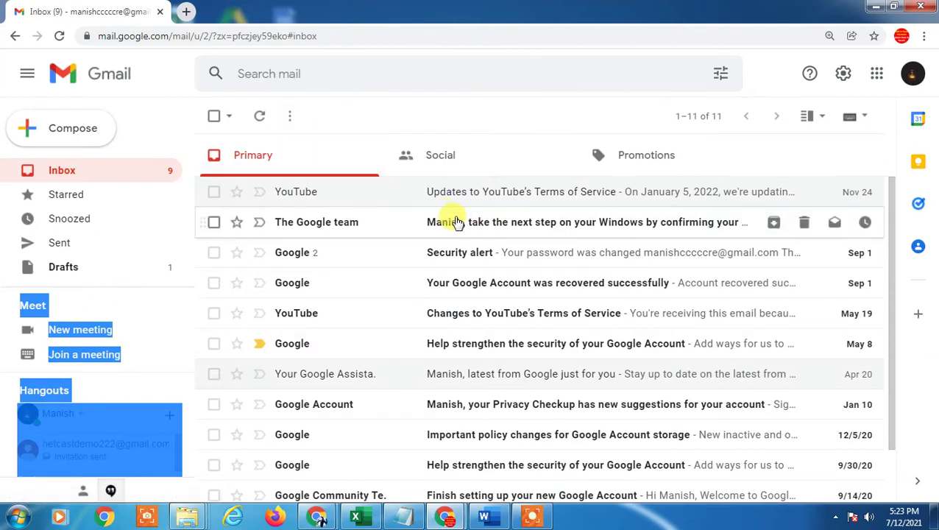
left_click(134, 78)
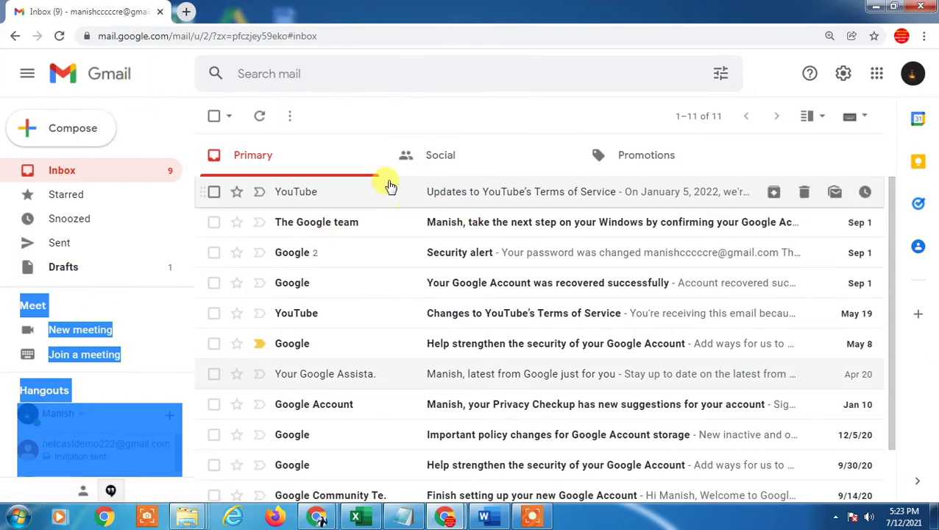
scroll(431, 302, "down", 1)
scroll(441, 313, "down", 1)
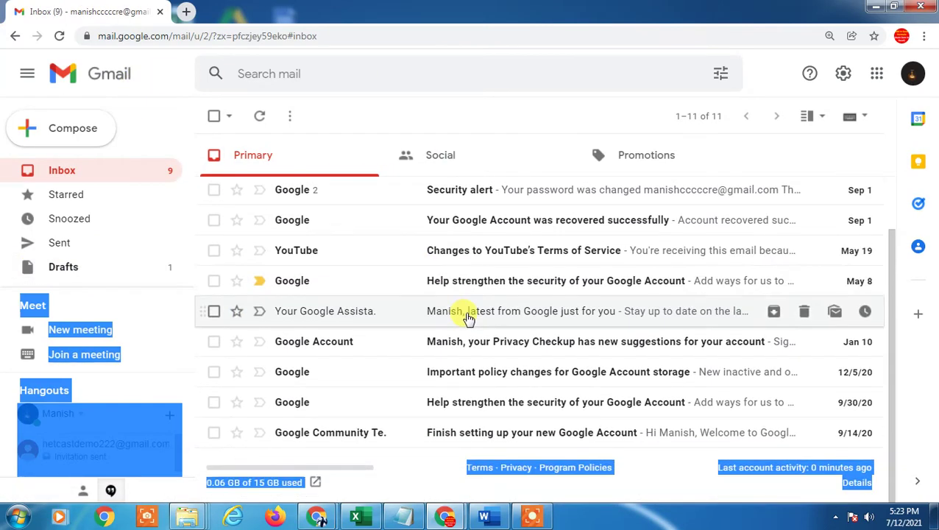
left_click(488, 220)
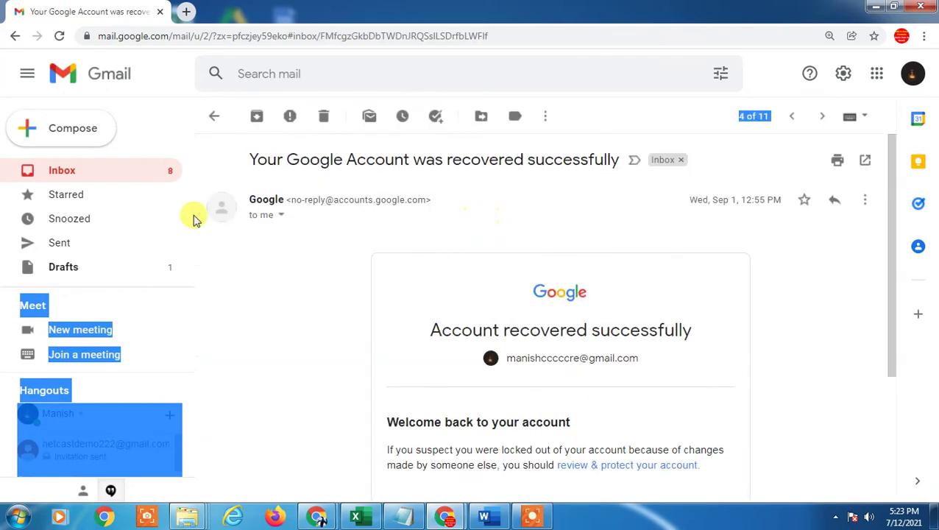
left_click(60, 169)
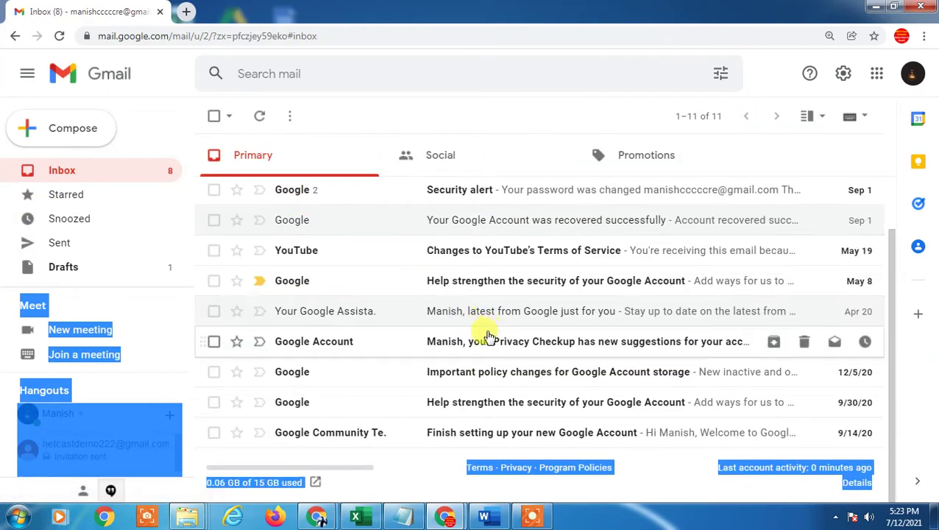
left_click(160, 98)
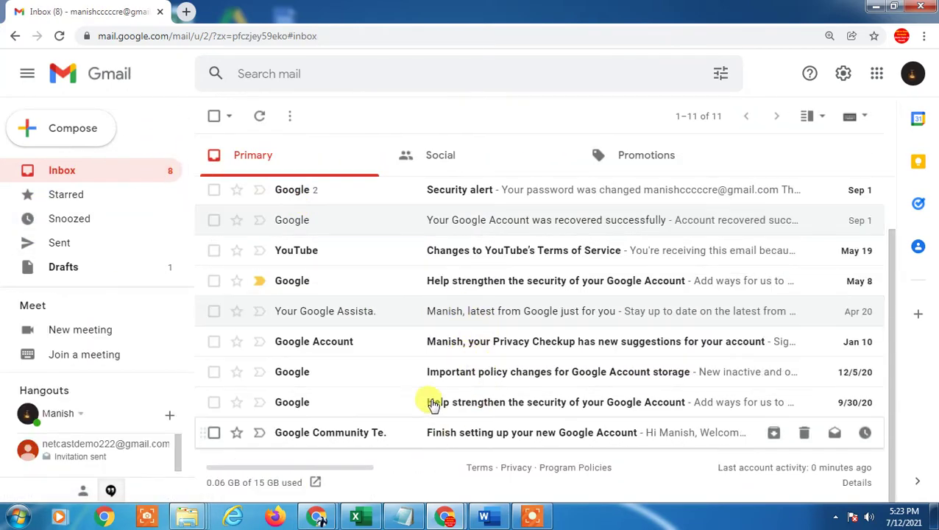
View the Social and Promotions categories, then switch back to Primary
scroll(426, 353, "up", 2)
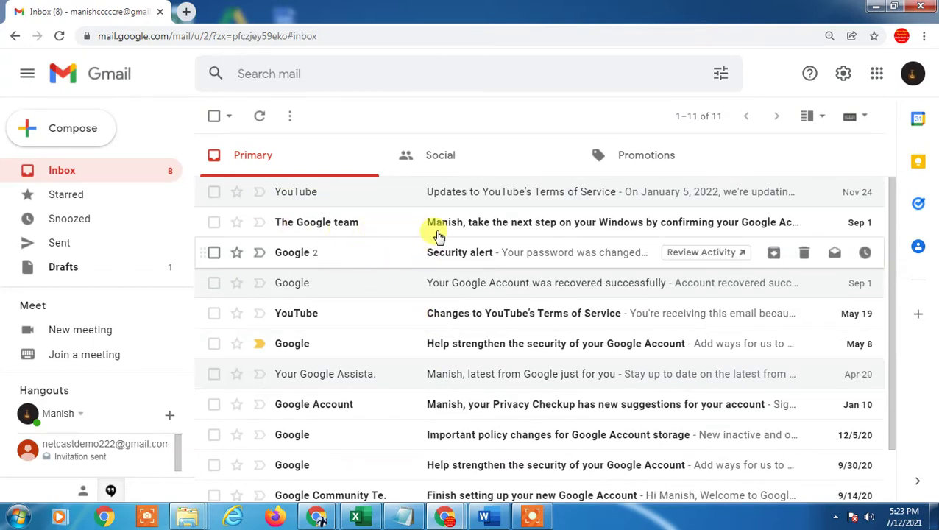
left_click(475, 155)
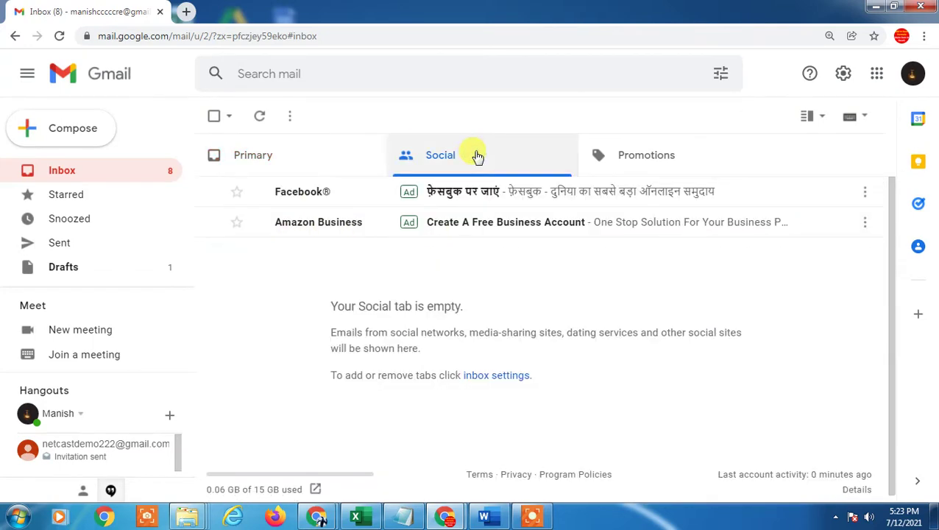
left_click(639, 162)
left_click(247, 167)
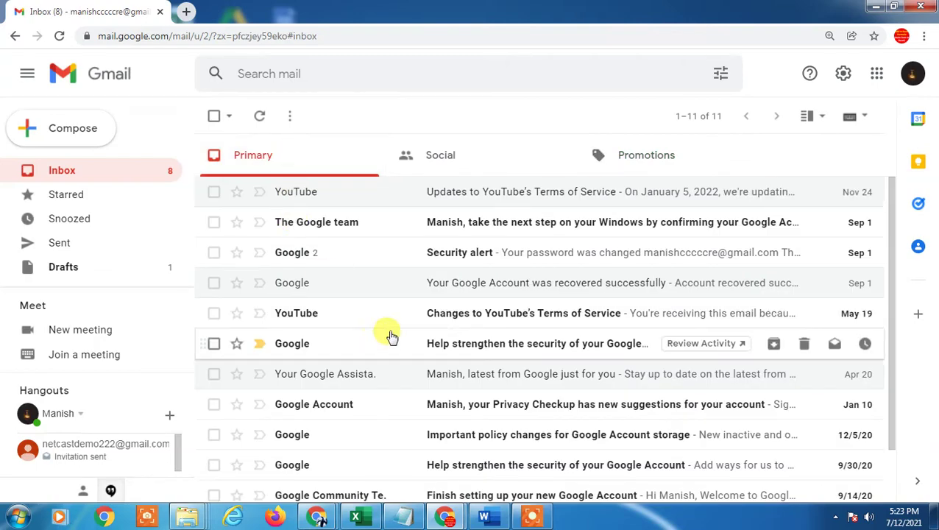
Apply 'Test label' to the Changes to YouTube's Terms of Service email and return to the Inbox
left_click(550, 312)
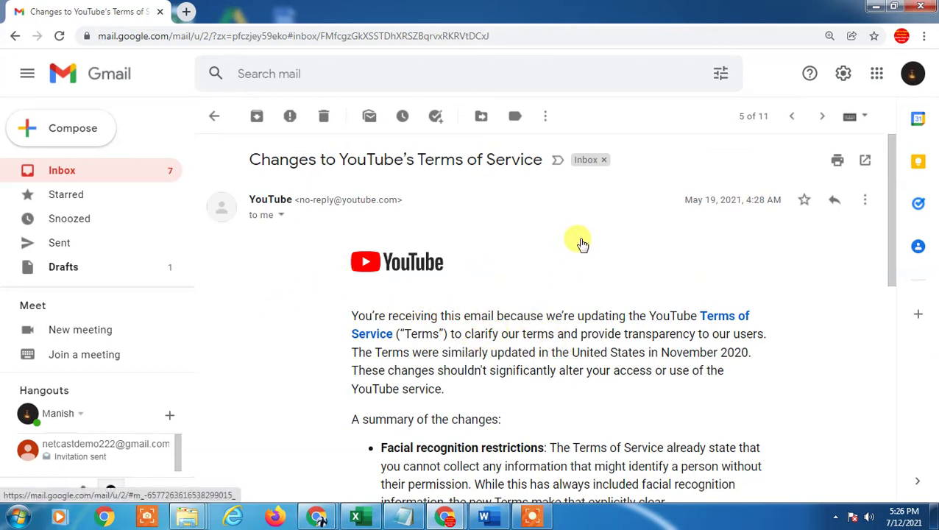
left_click(517, 118)
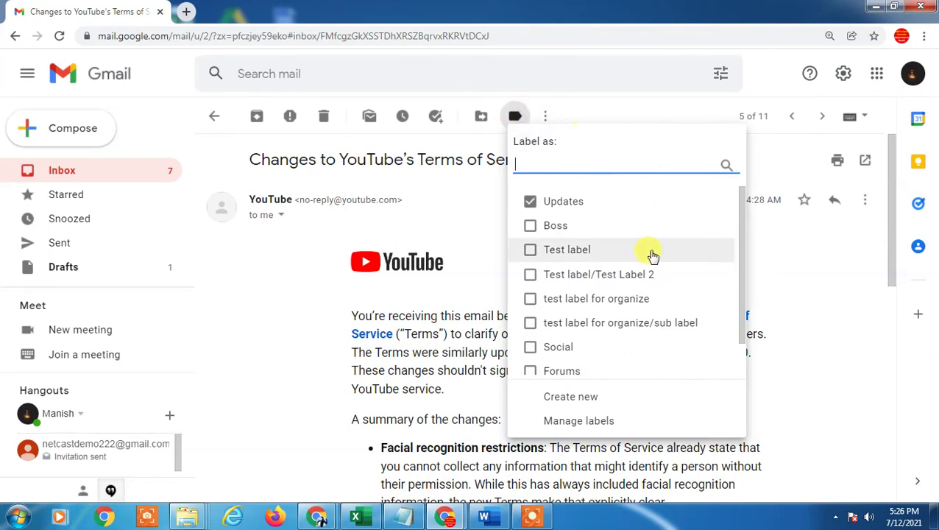
scroll(646, 254, "down", 2)
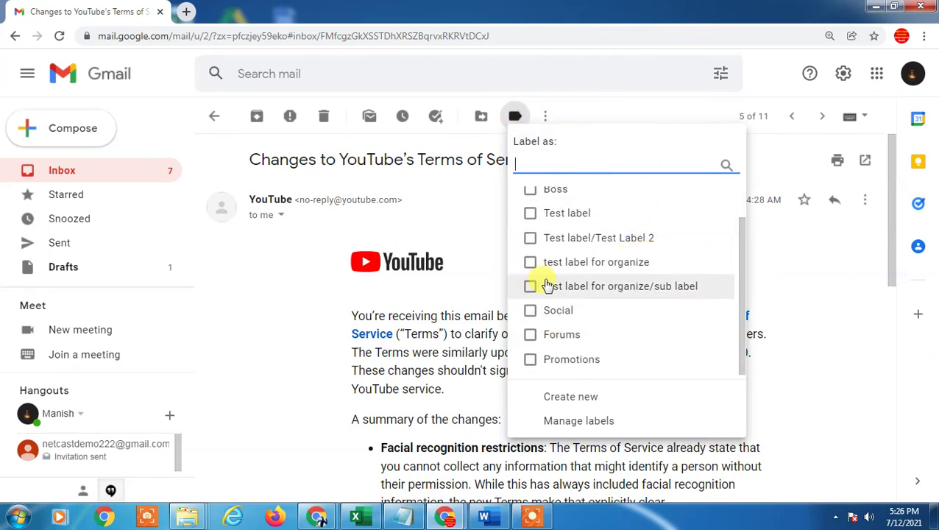
scroll(563, 272, "up", 2)
left_click(530, 251)
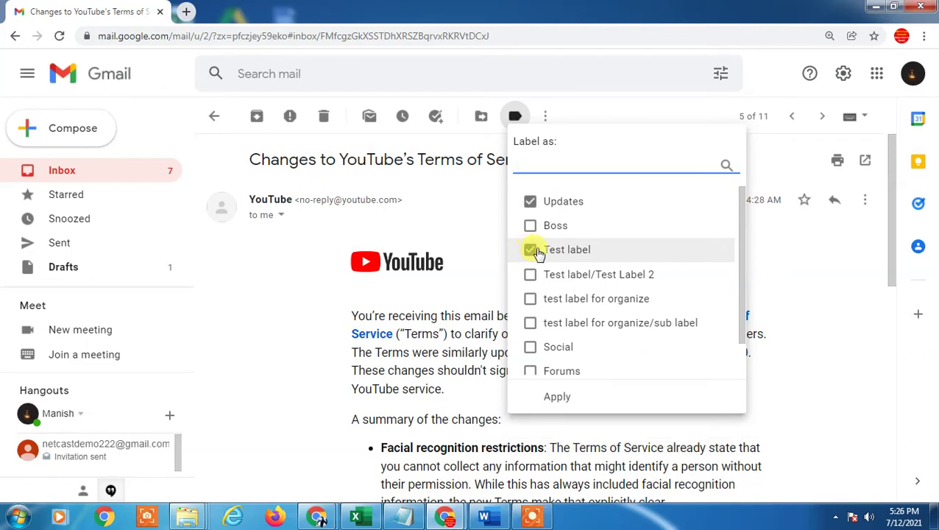
left_click(557, 394)
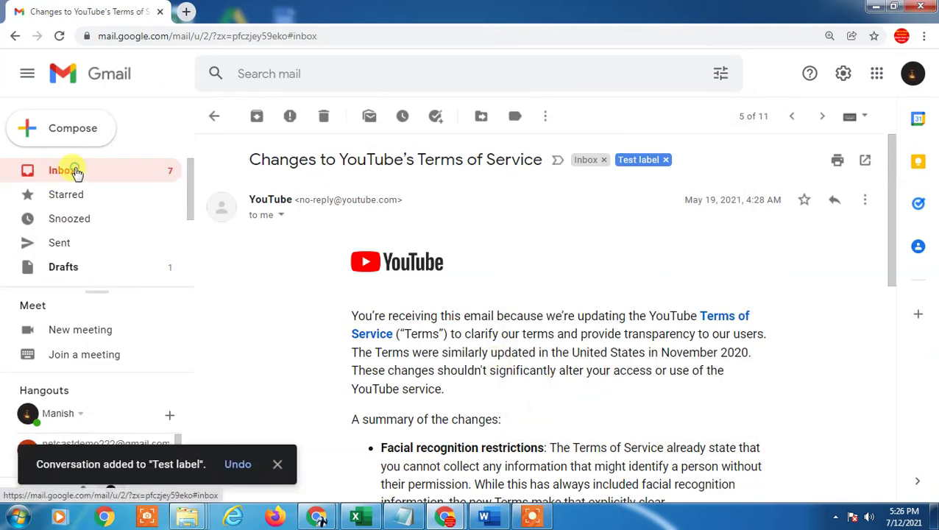
left_click(76, 172)
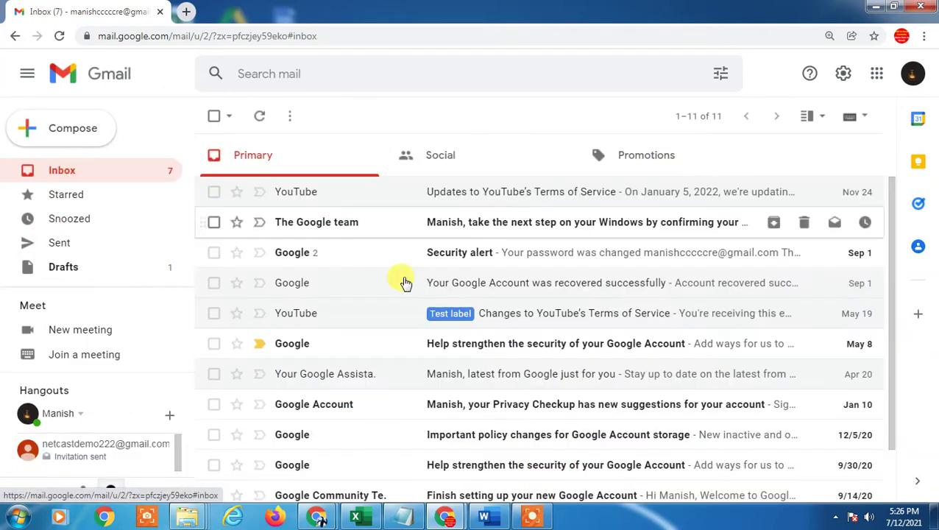
Select the account-recovery email, apply 'Test label' to it, then deselect it
left_click(213, 282)
left_click(517, 116)
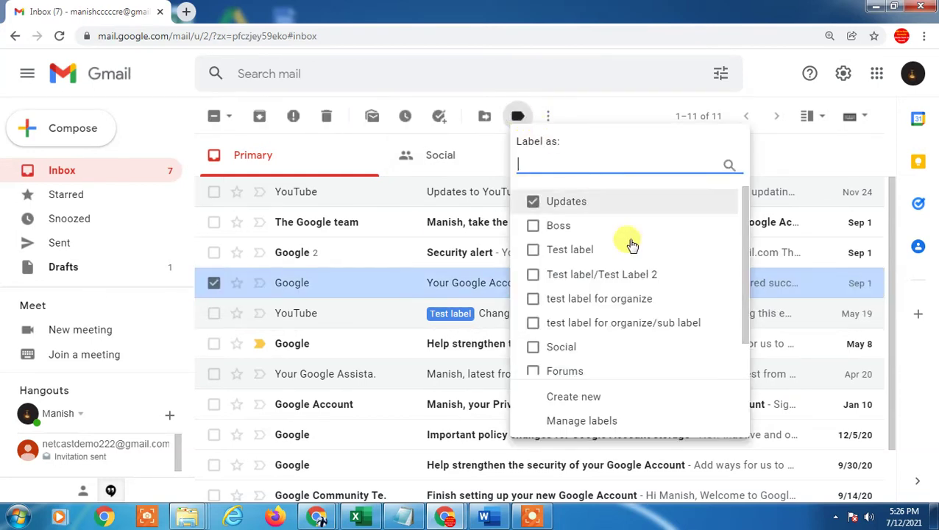
left_click(533, 250)
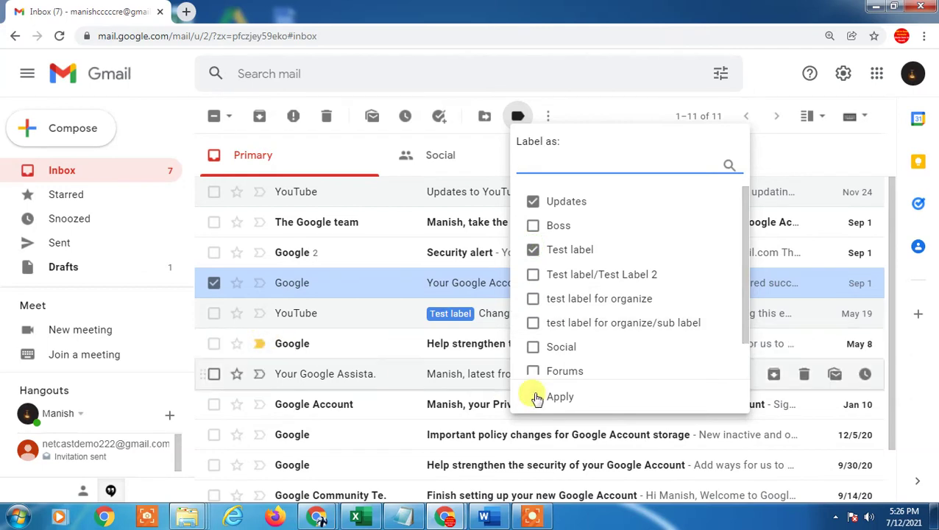
left_click(541, 396)
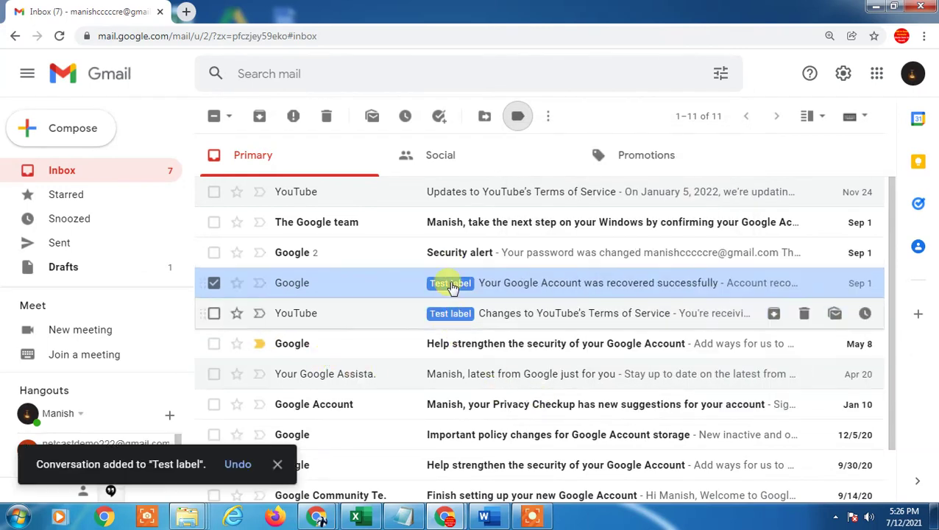
left_click(213, 284)
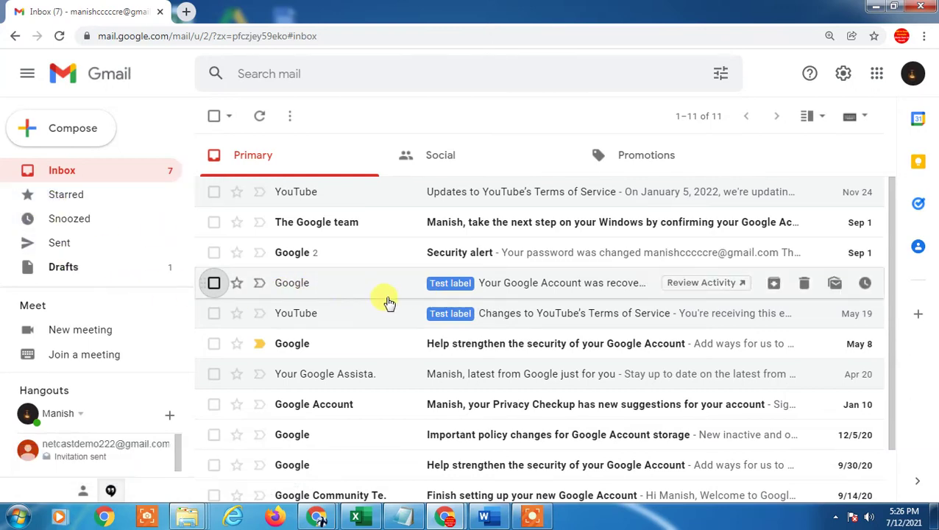
Move the account-recovery and YouTube Terms of Service emails into Test label
scroll(157, 255, "down", 2)
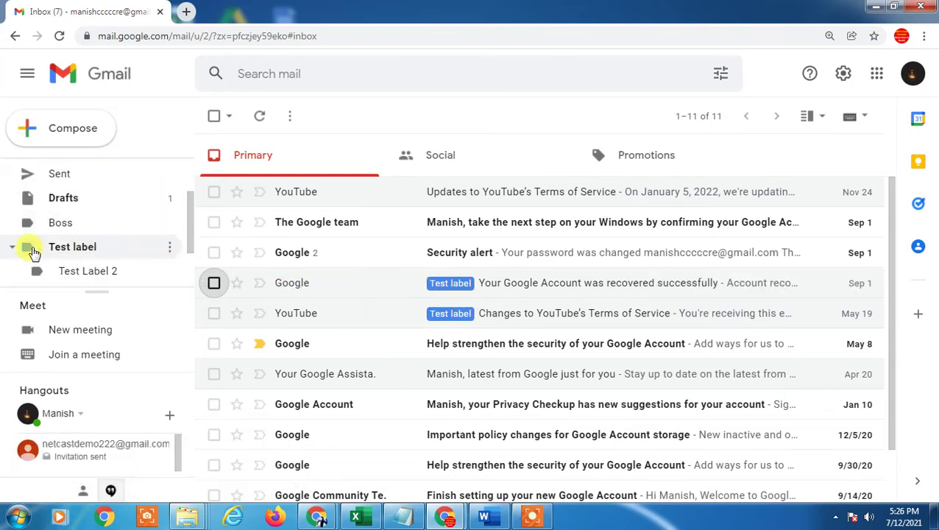
left_click(370, 282)
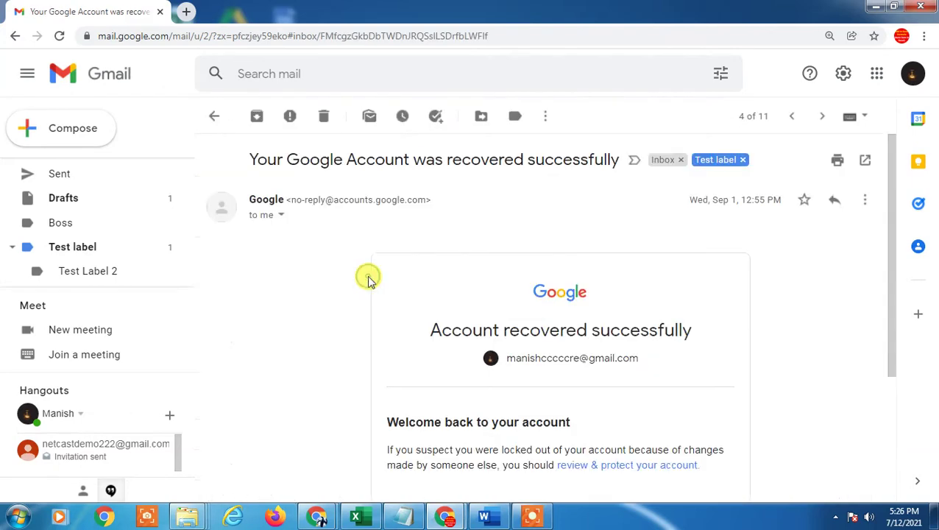
left_click(213, 115)
left_click(213, 283)
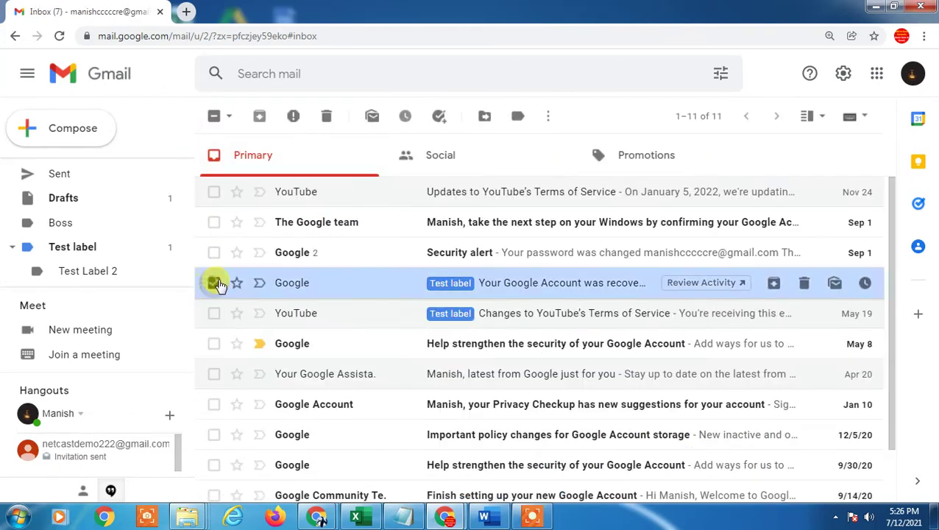
left_click(486, 116)
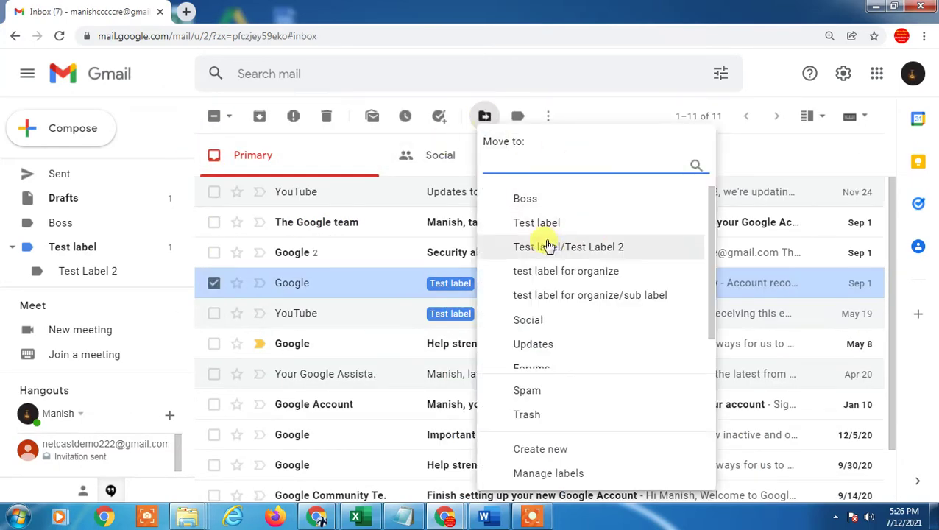
left_click(559, 225)
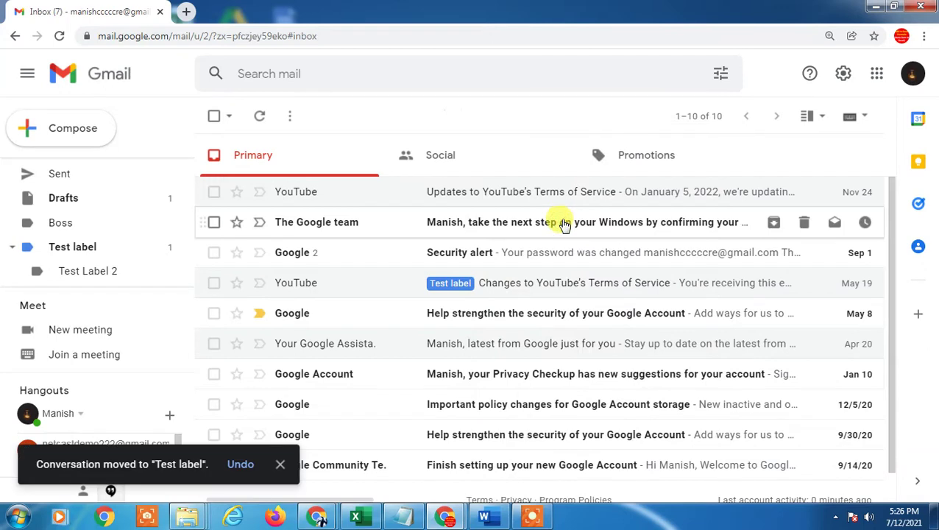
left_click(214, 284)
left_click(484, 116)
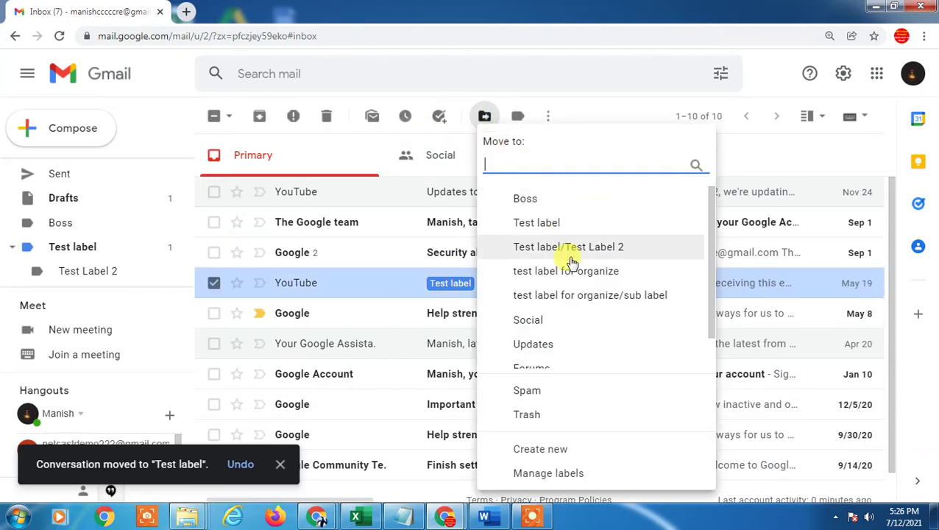
left_click(544, 223)
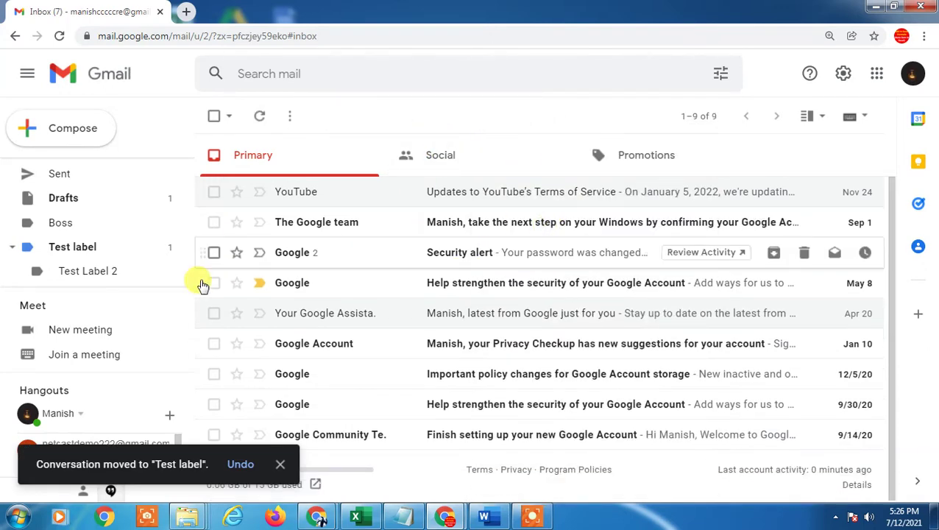
View the emails filed under Test label, then go back to the Inbox
left_click(84, 248)
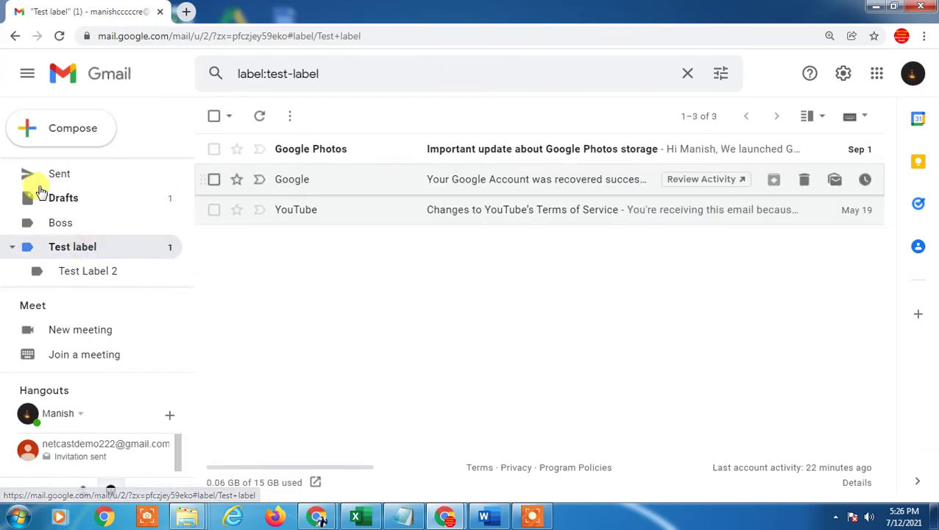
scroll(40, 191, "up", 2)
left_click(72, 170)
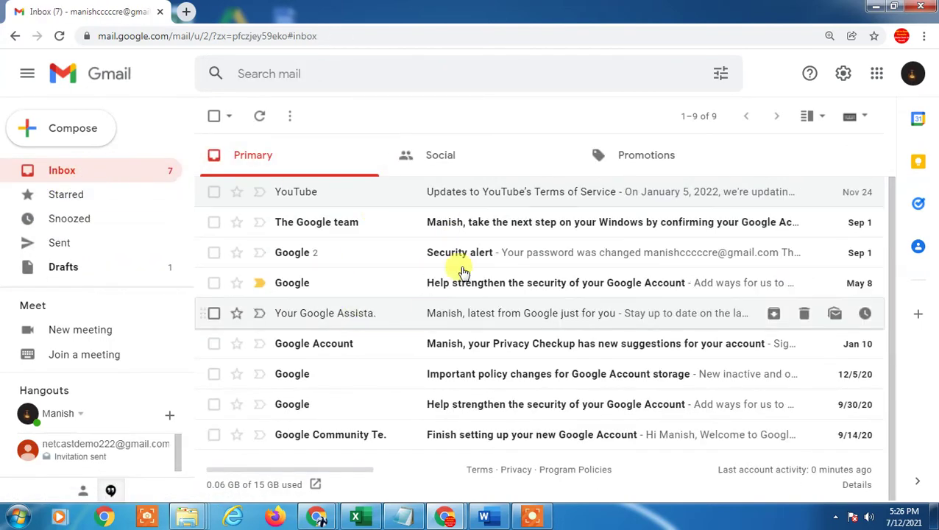
scroll(153, 195, "down", 5)
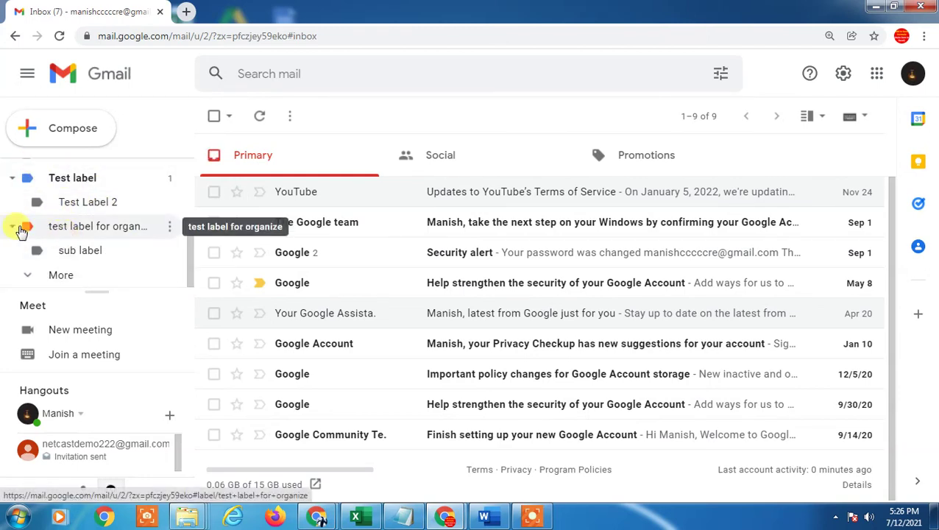
Open the Test label options menu, then close it without changes
left_click(169, 181)
mouse_move(221, 208)
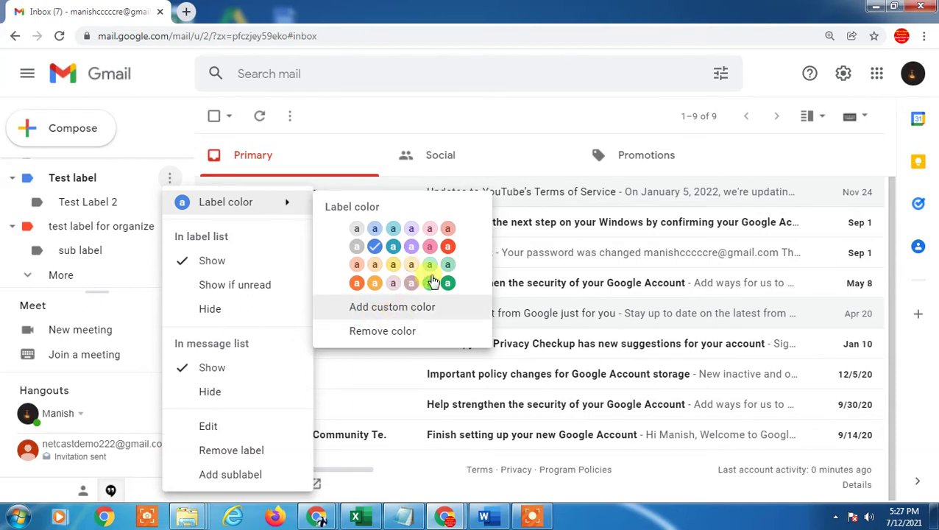
left_click(372, 95)
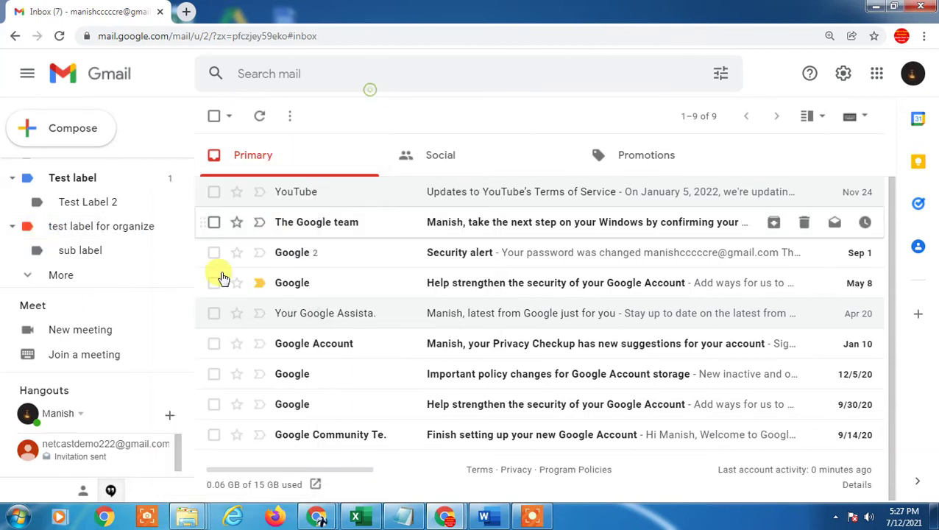
Tag The Google team and YouTube emails with Test label, then return to the Inbox list
left_click(213, 222)
left_click(213, 192)
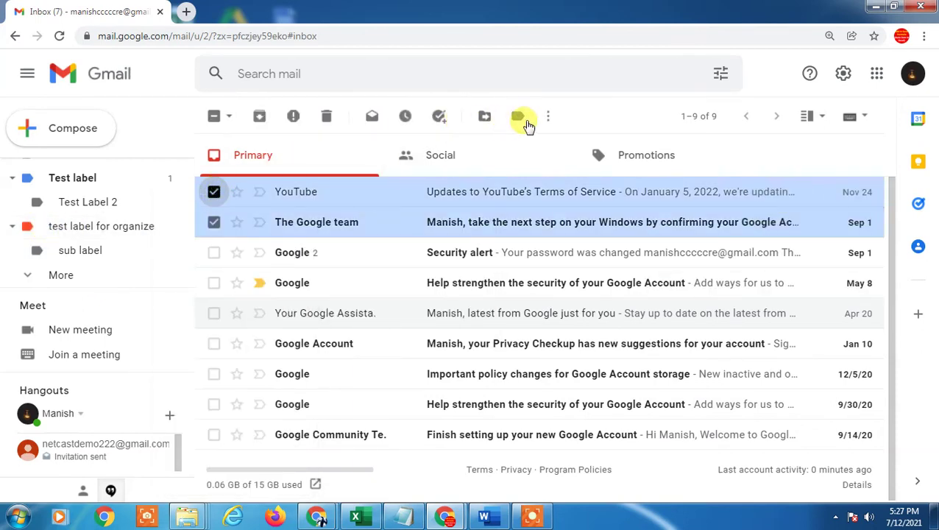
left_click(519, 118)
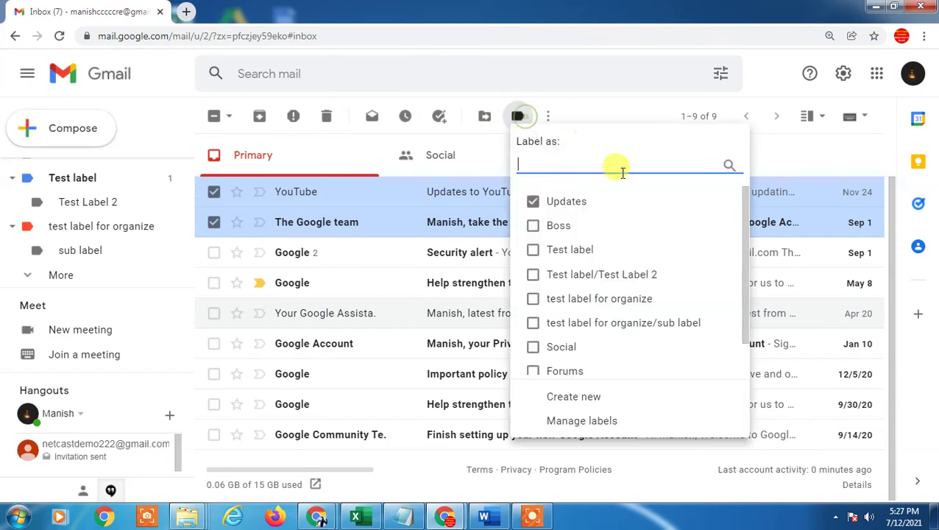
left_click(572, 251)
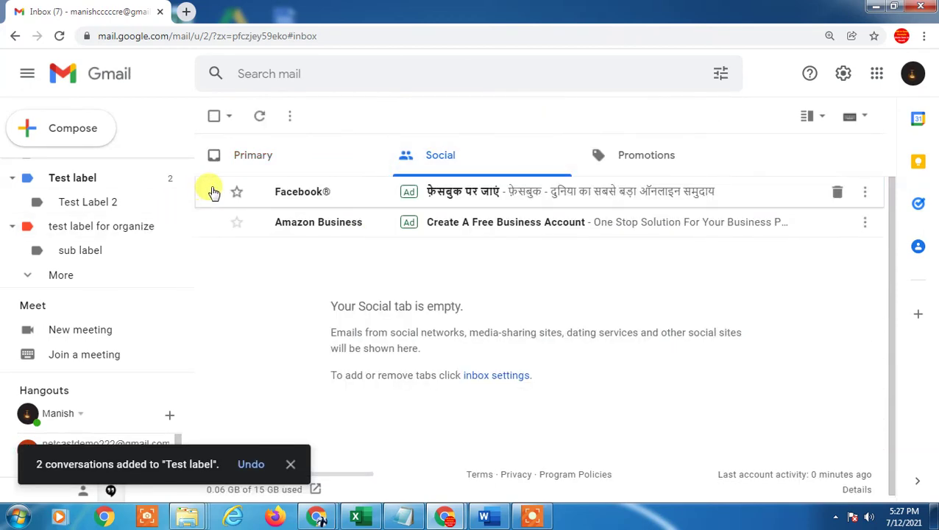
scroll(66, 200, "up", 5)
left_click(72, 175)
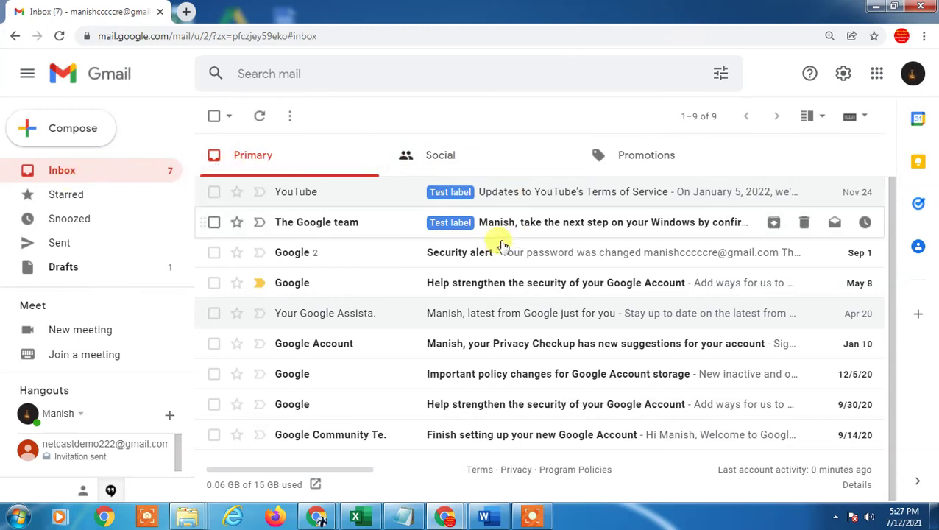
scroll(89, 234, "down", 5)
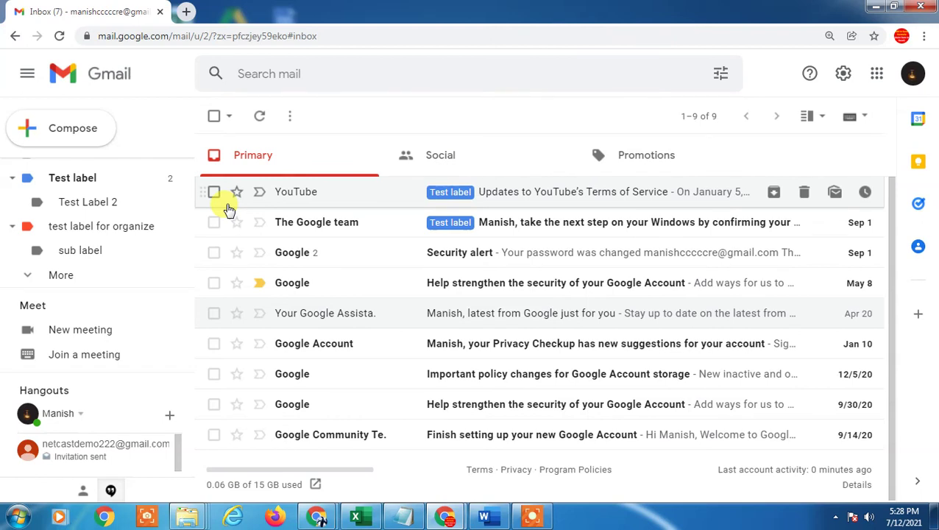
Search for mail from the chosen sender's address and start a filter from that search
left_click(64, 276)
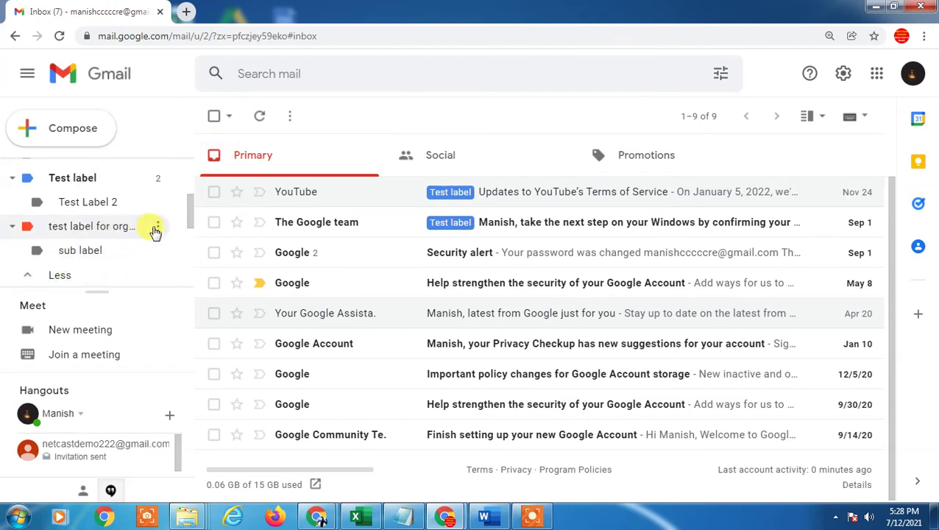
left_click(722, 77)
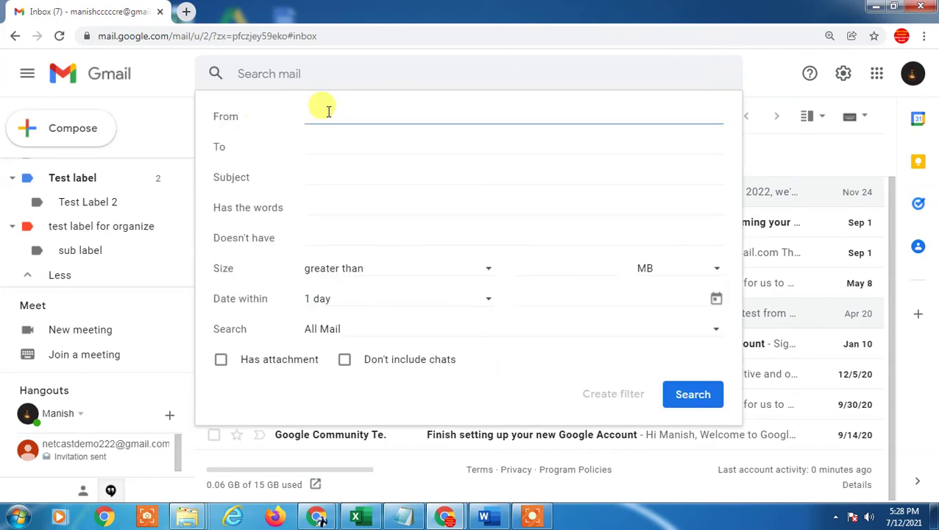
type("net")
left_click(373, 161)
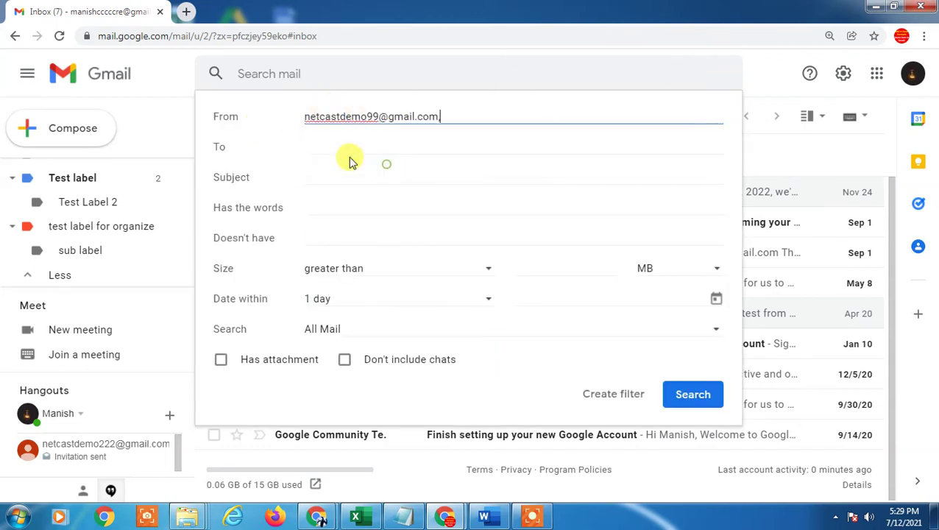
left_click(605, 396)
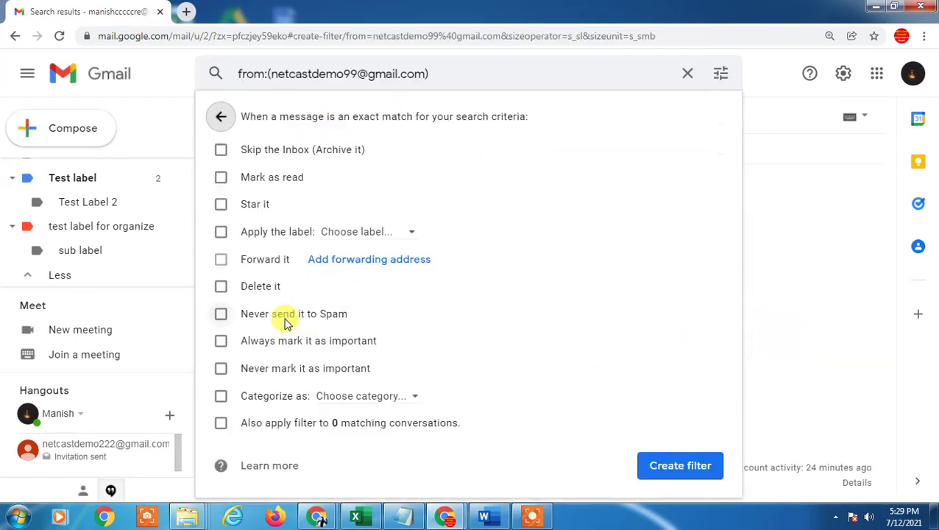
Make the filter apply Test label to mail from that sender
left_click(221, 151)
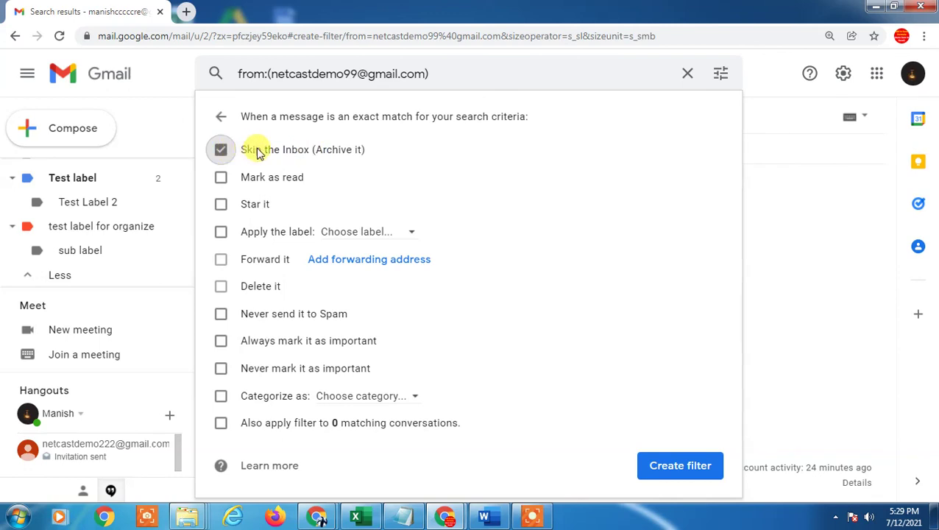
left_click(220, 233)
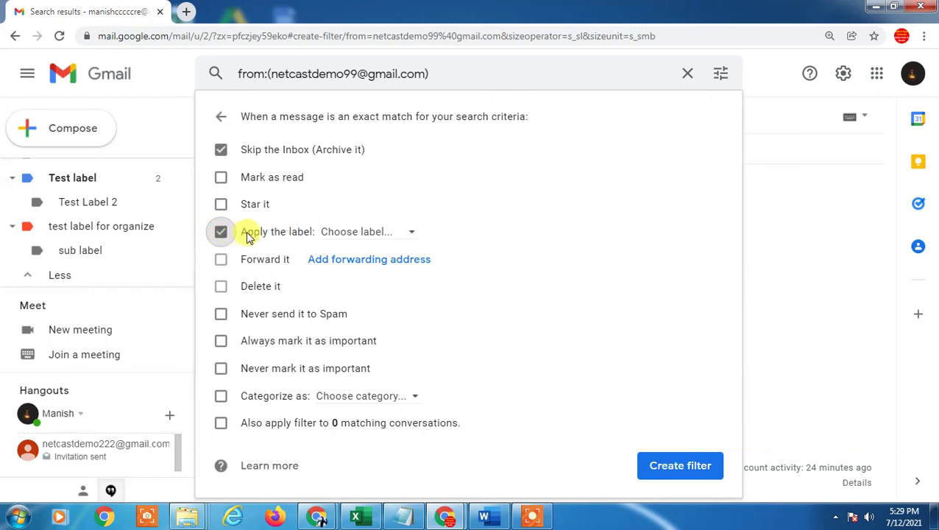
left_click(360, 233)
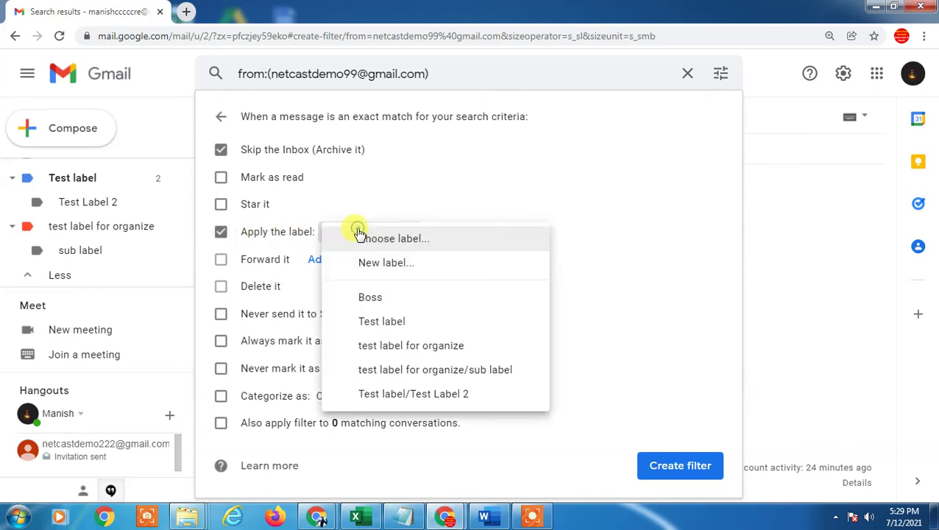
left_click(418, 324)
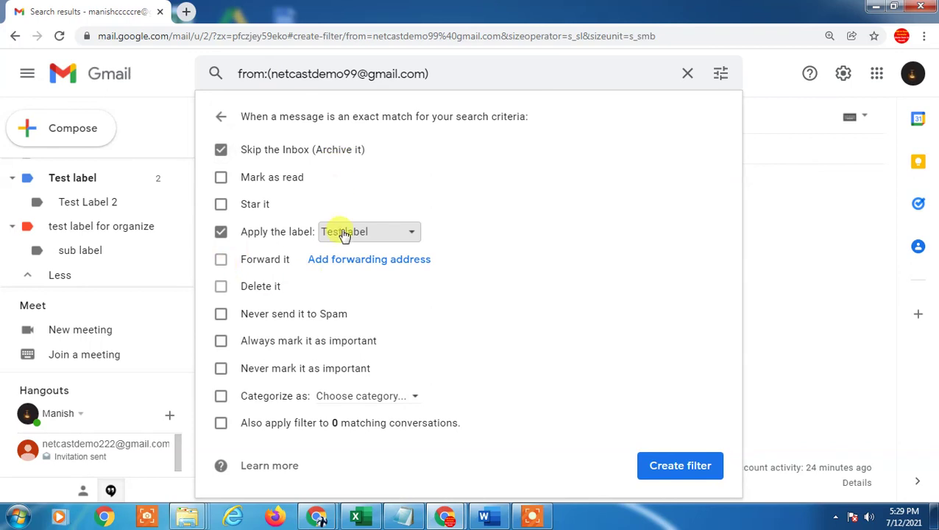
left_click(367, 233)
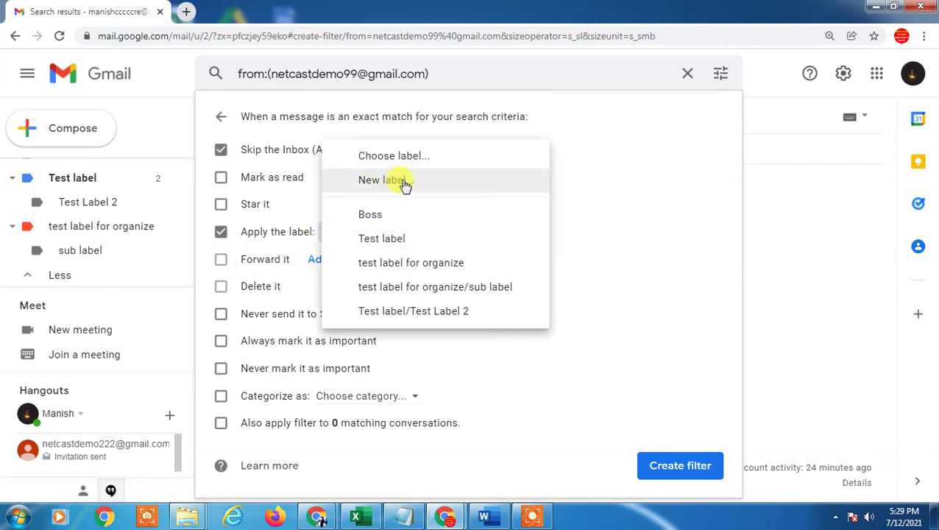
left_click(650, 237)
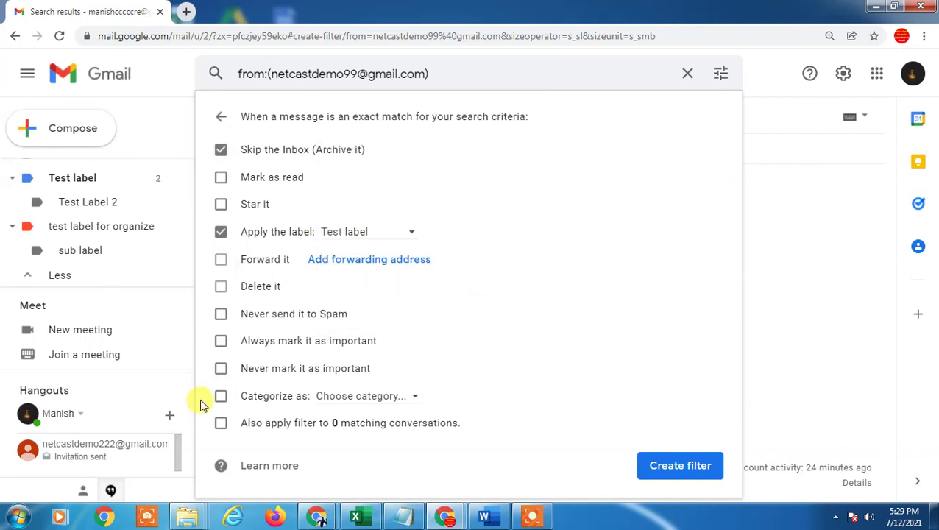
Also apply the filter to existing matching conversations, then create the filter
left_click_drag(478, 424, 454, 425)
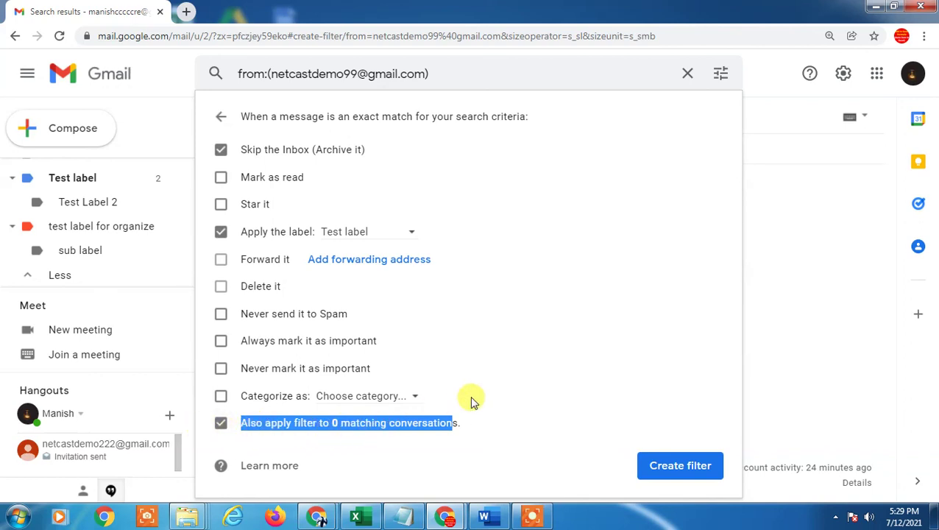
left_click(470, 425)
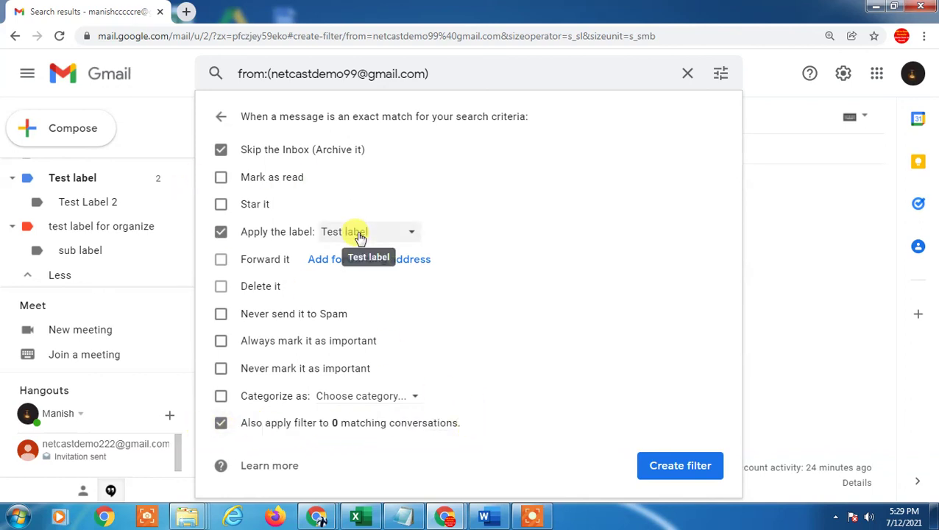
left_click(220, 150)
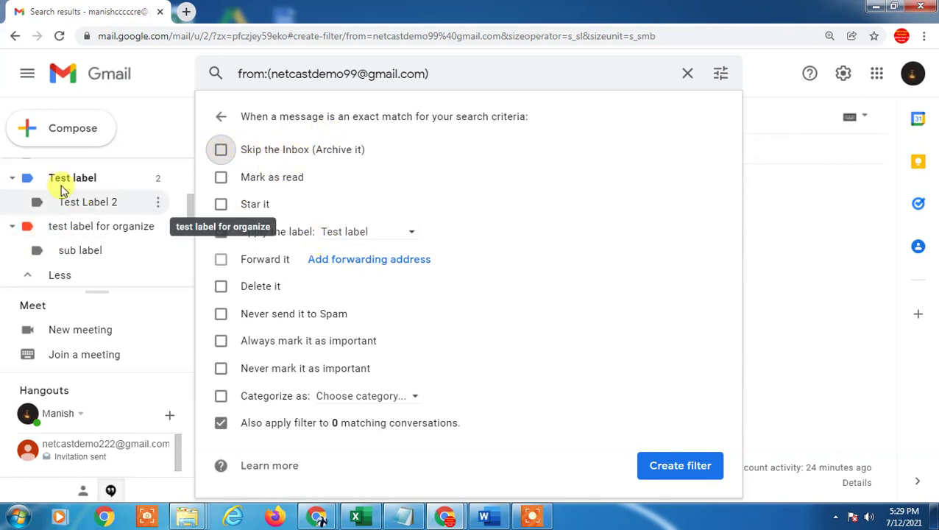
left_click(220, 149)
left_click(668, 462)
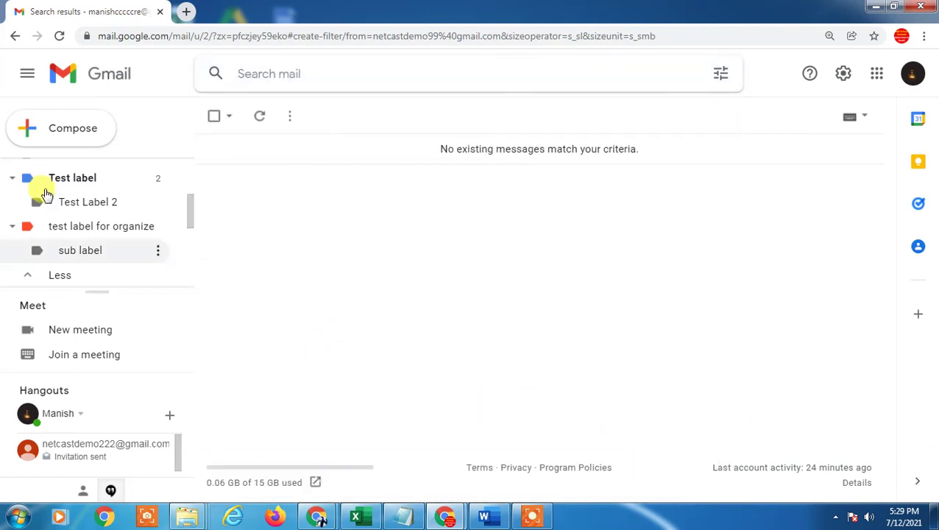